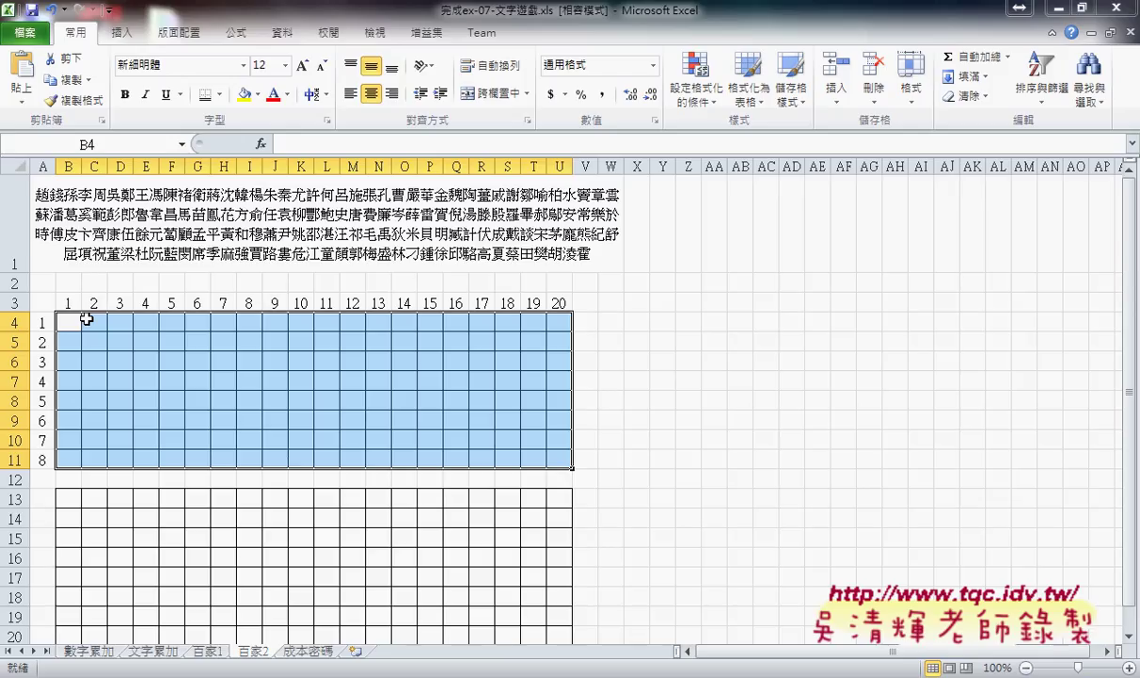
- Compare the 百家1 and 百家2 sheets and select the surname table A1:D19 on 百家1
{"action": "left_click", "coordinate": [207, 651]}
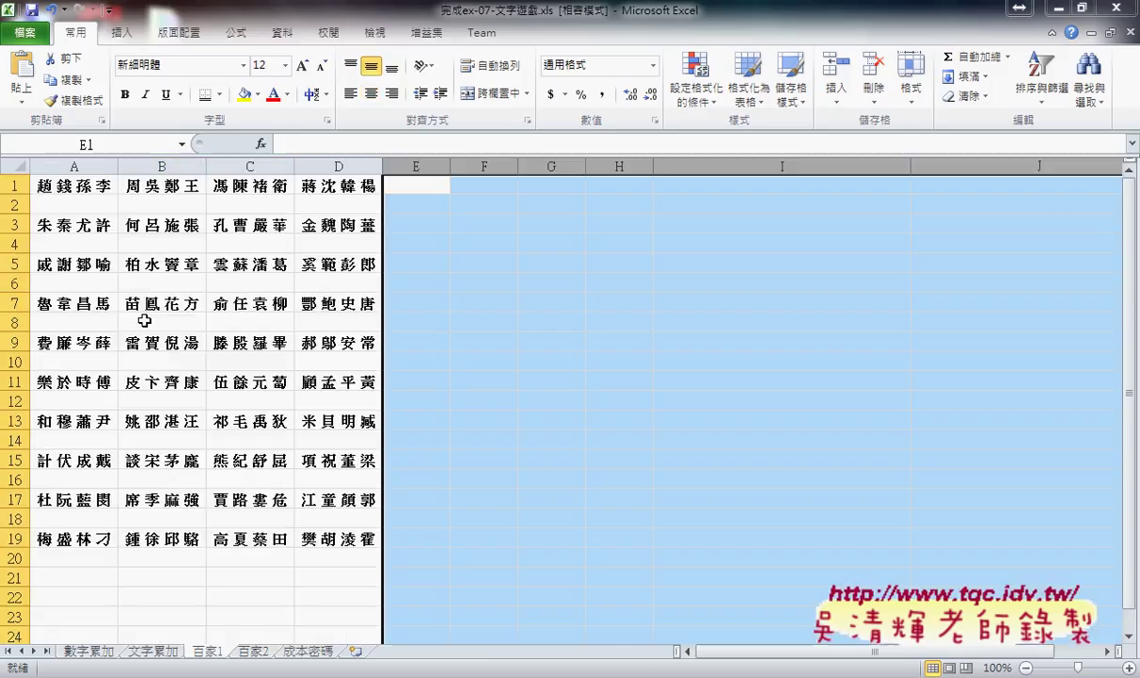
{"action": "left_click", "coordinate": [250, 650]}
{"action": "left_click", "coordinate": [209, 651]}
{"action": "left_click_drag", "start_coordinate": [58, 185], "coordinate": [301, 538]}
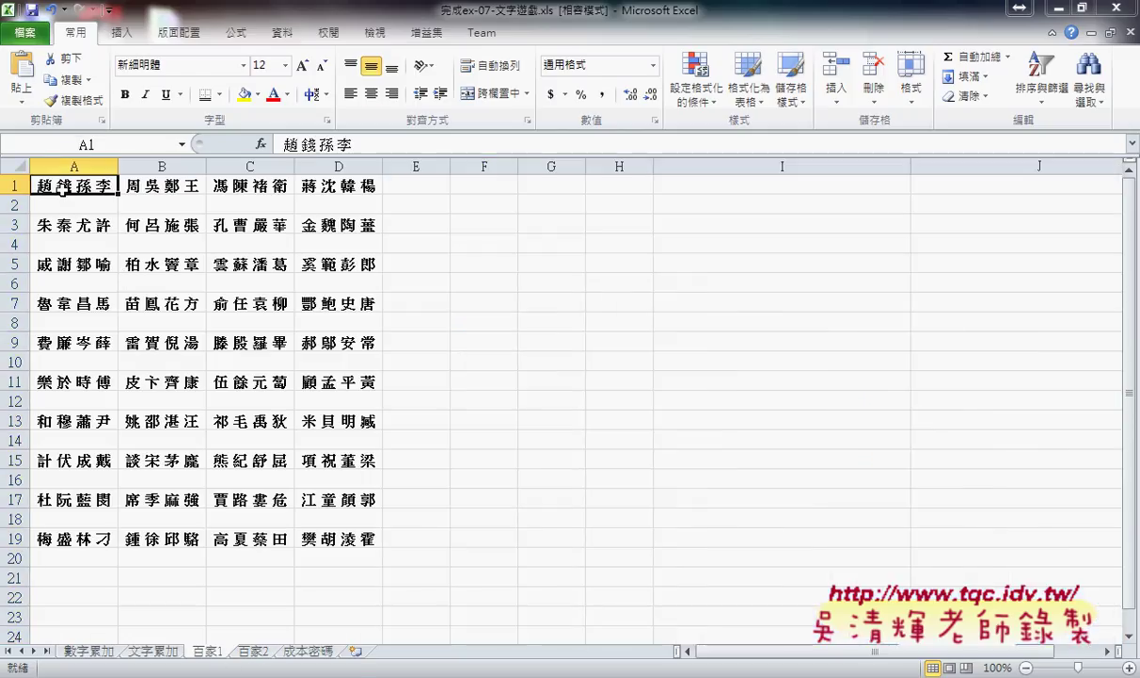
- Look at 百家2 again, return to 百家1, and select columns E through J
{"action": "left_click", "coordinate": [250, 649]}
{"action": "left_click", "coordinate": [299, 243]}
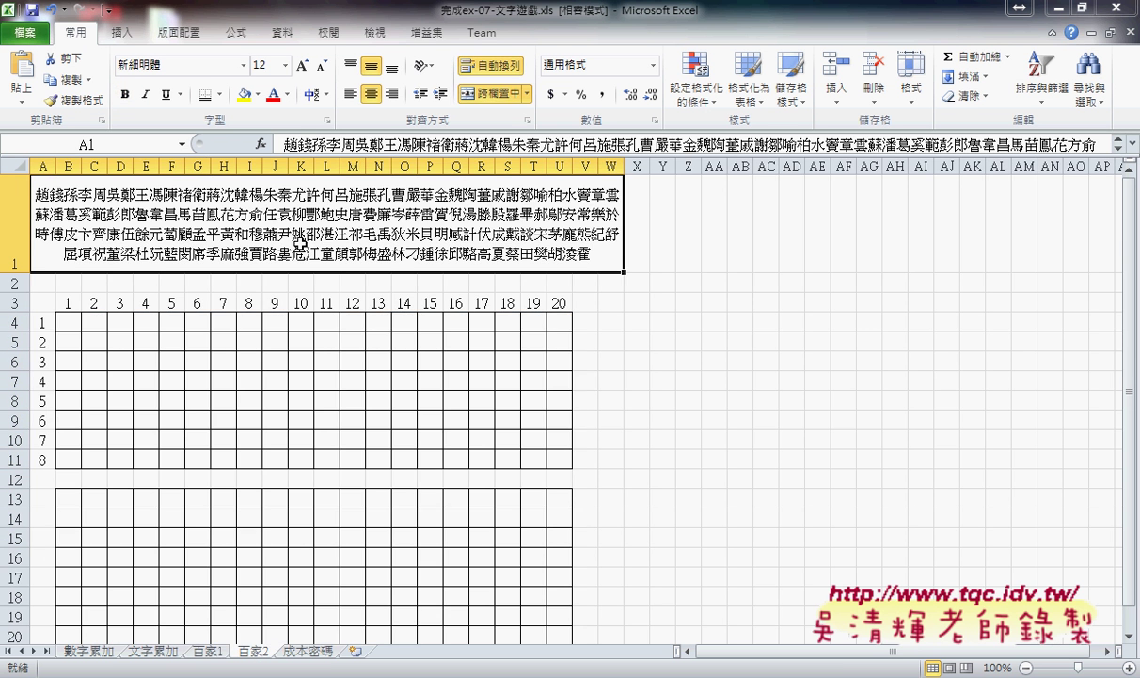
{"action": "left_click", "coordinate": [209, 650]}
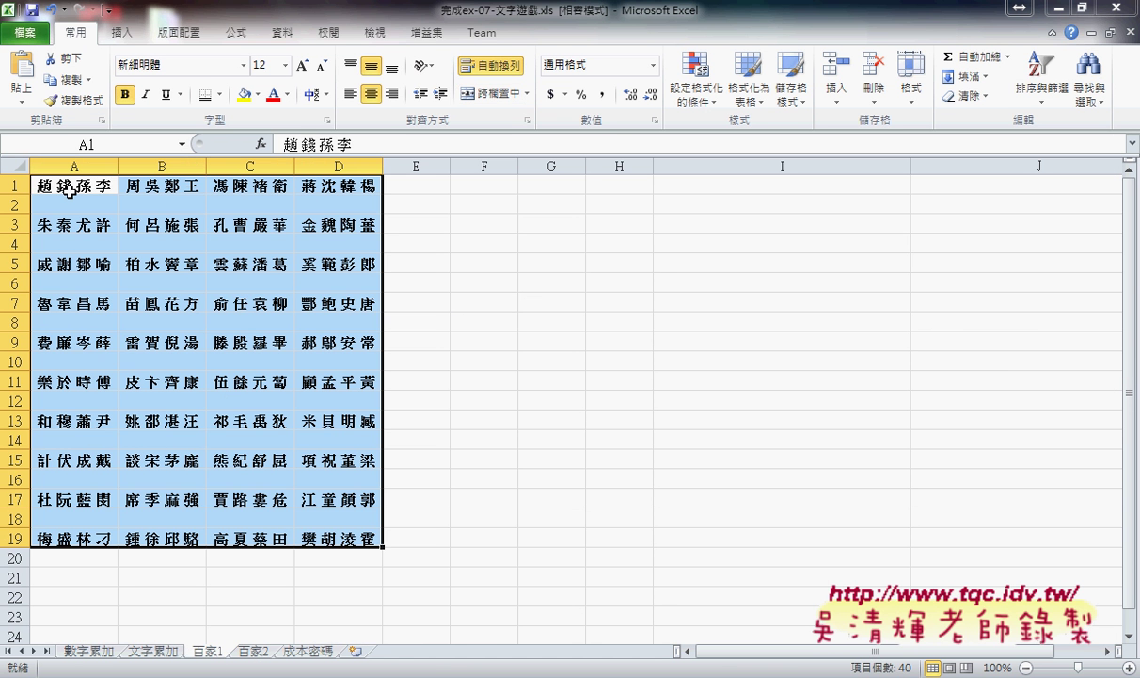
{"action": "left_click", "coordinate": [418, 186]}
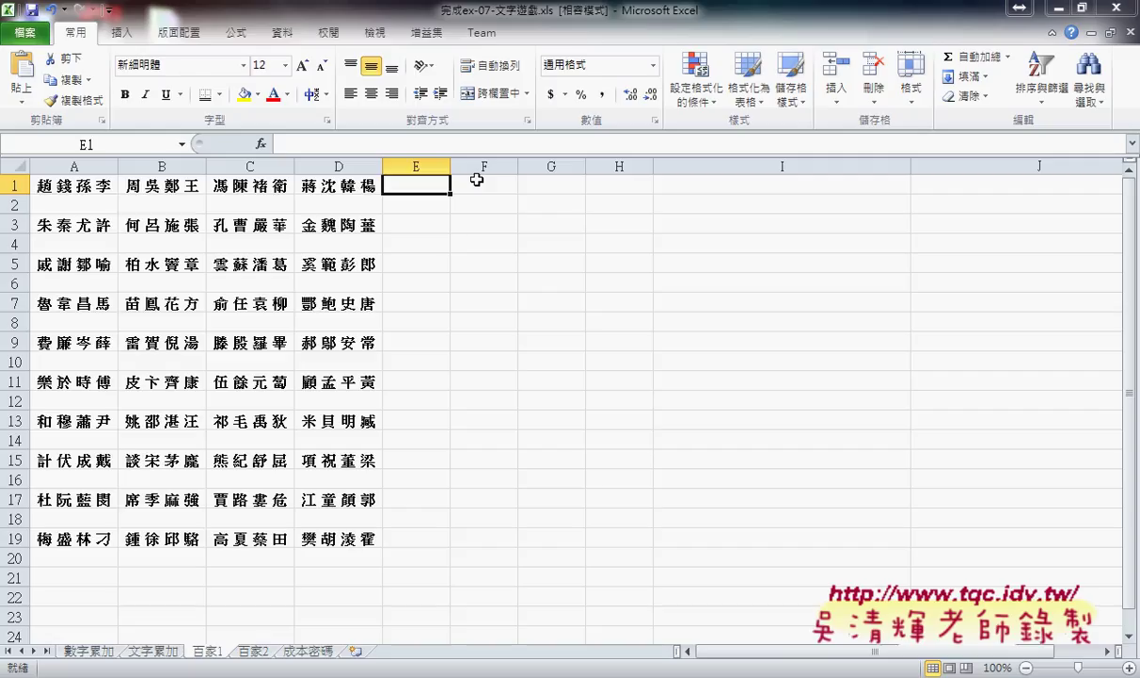
{"action": "left_click_drag", "start_coordinate": [415, 165], "coordinate": [988, 153]}
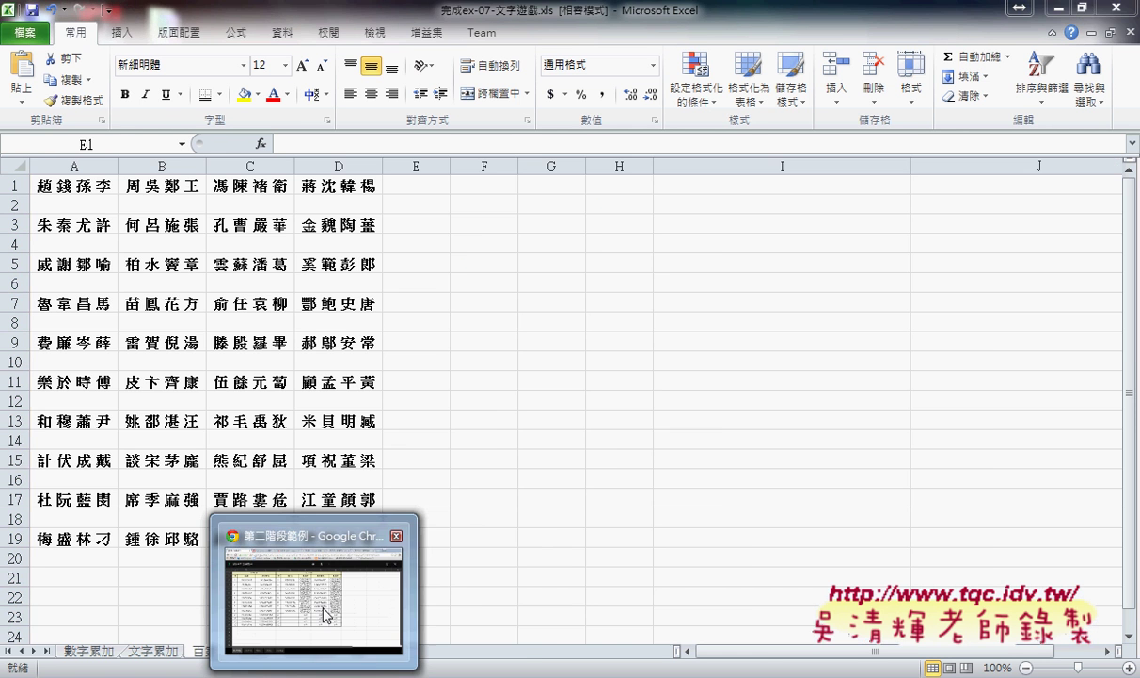
- Bring Chrome forward and review the Google search results for 百家姓
{"action": "left_click", "coordinate": [301, 579]}
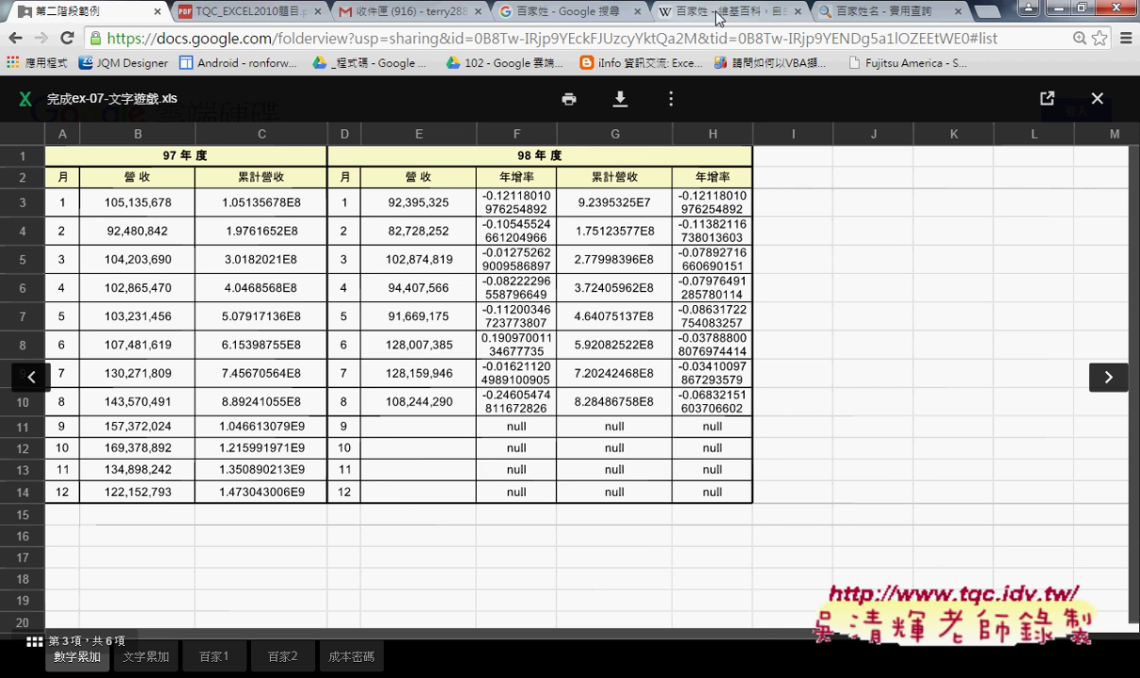
{"action": "left_click", "coordinate": [678, 15]}
{"action": "left_click", "coordinate": [572, 20]}
{"action": "left_click_drag", "start_coordinate": [179, 139], "coordinate": [115, 133]}
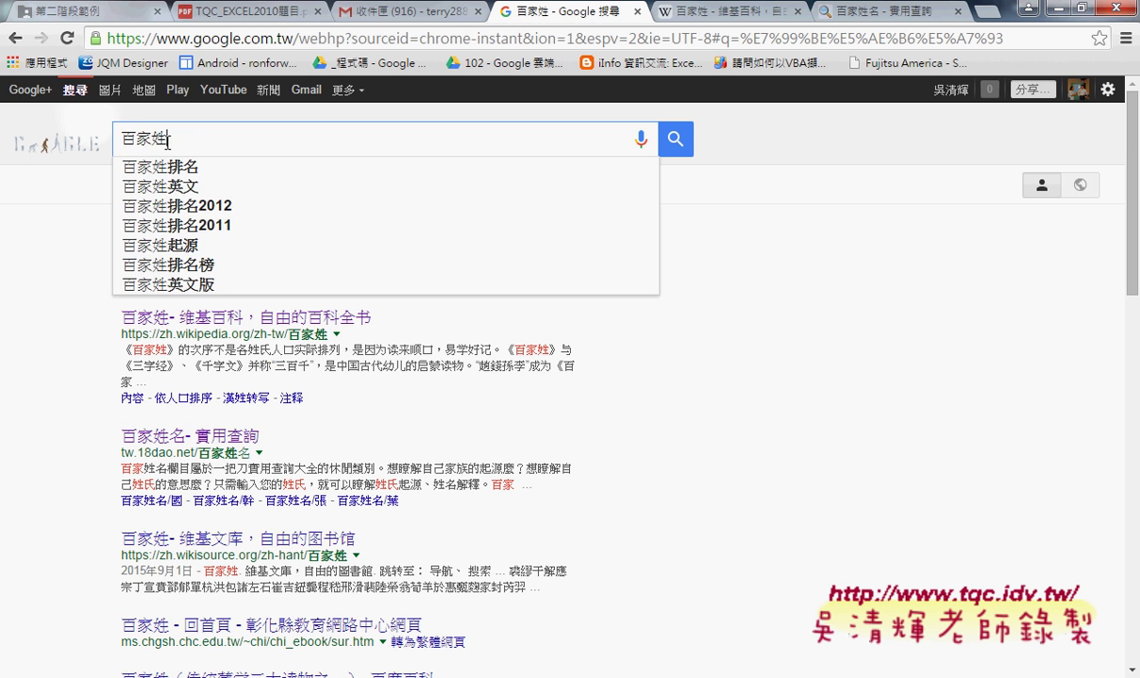
{"action": "left_click", "coordinate": [91, 339]}
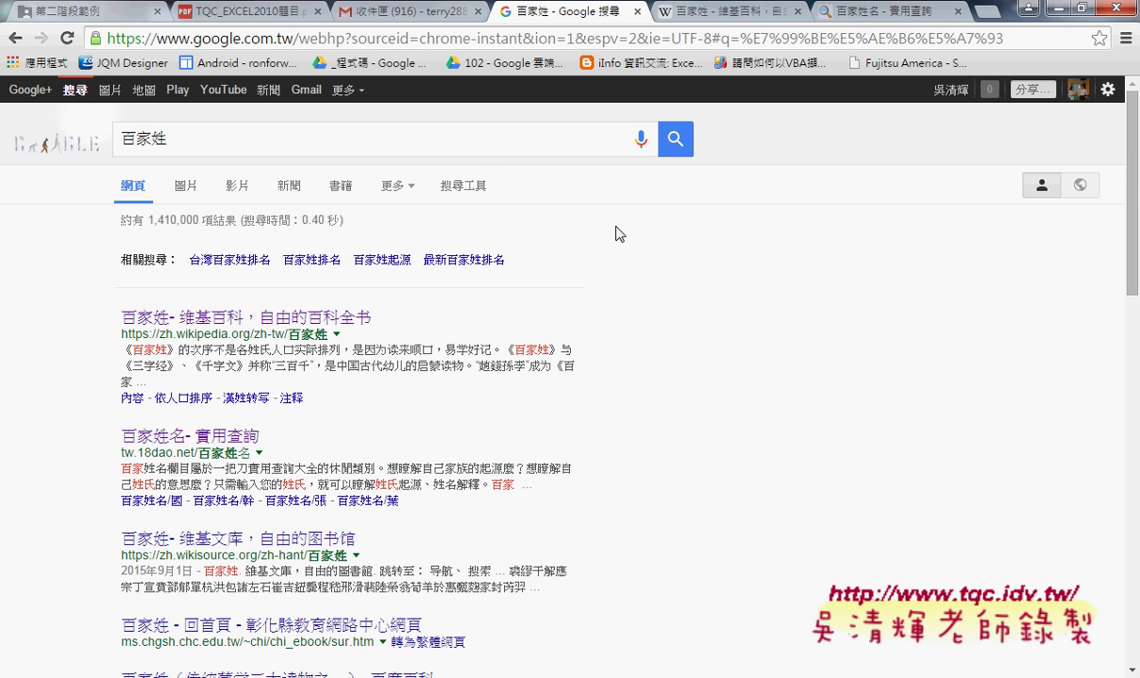
- Go to the Wikipedia 百家姓 article and select its surname table
{"action": "left_click", "coordinate": [717, 13]}
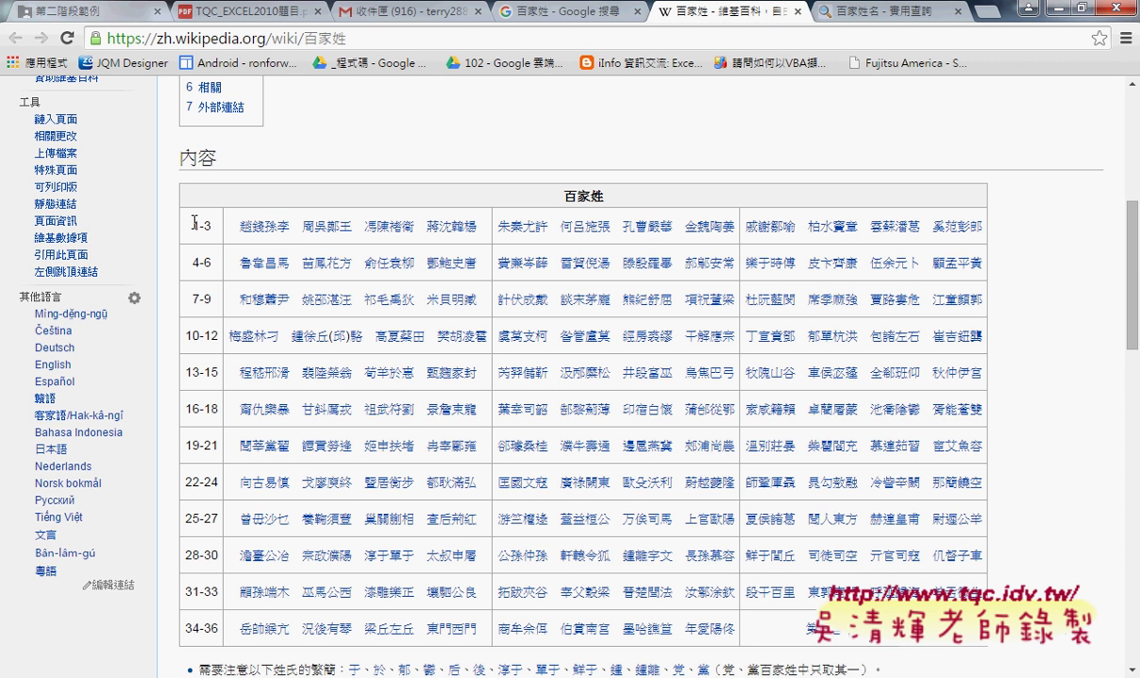
{"action": "left_click_drag", "start_coordinate": [194, 222], "coordinate": [1022, 265]}
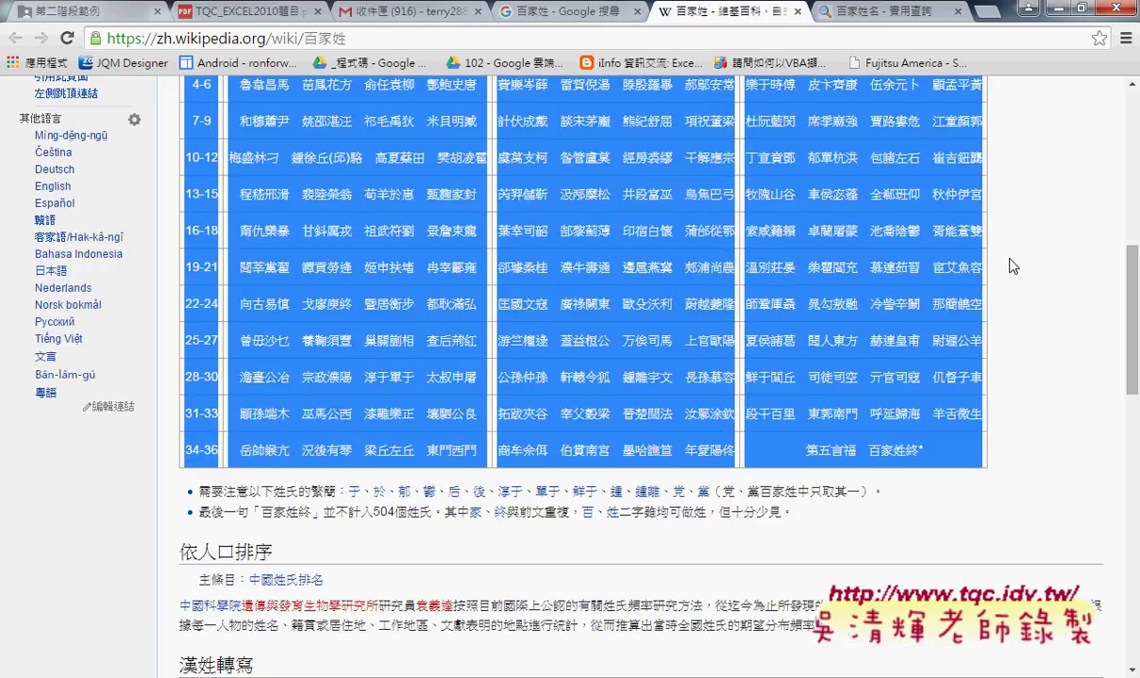
{"action": "scroll", "coordinate": [1013, 266], "scroll_direction": "up", "scroll_amount": 2}
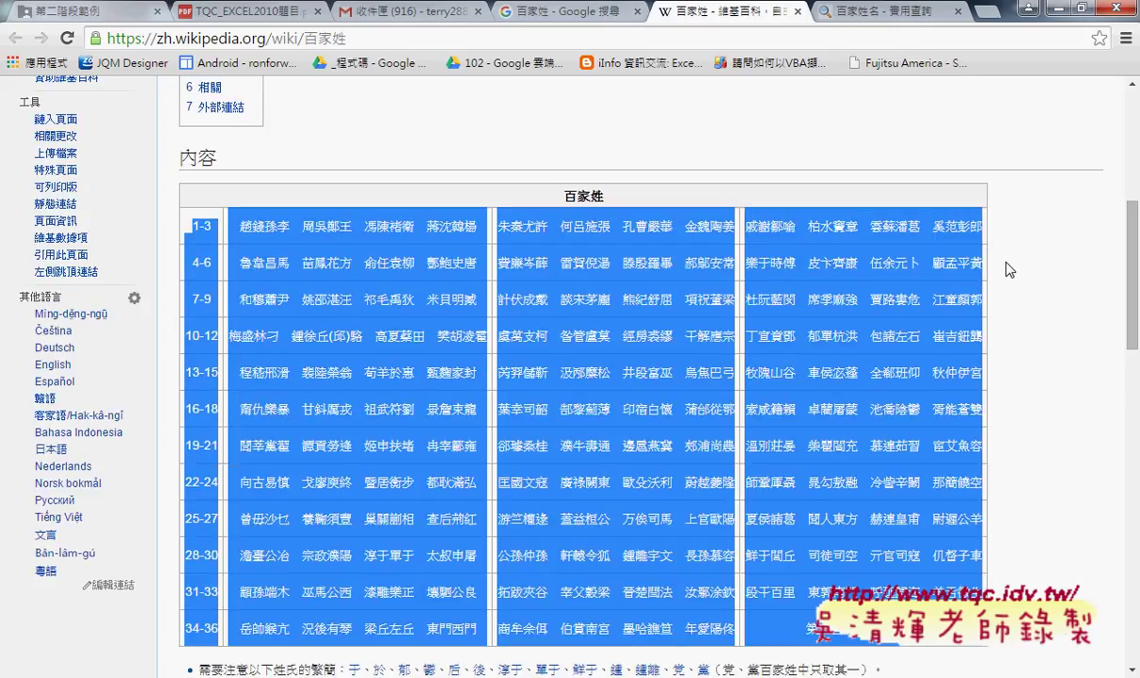
- Minimize Chrome, return to the 百家2 sheet, and select the 8×20 grid B4:U11
{"action": "left_click", "coordinate": [1059, 12]}
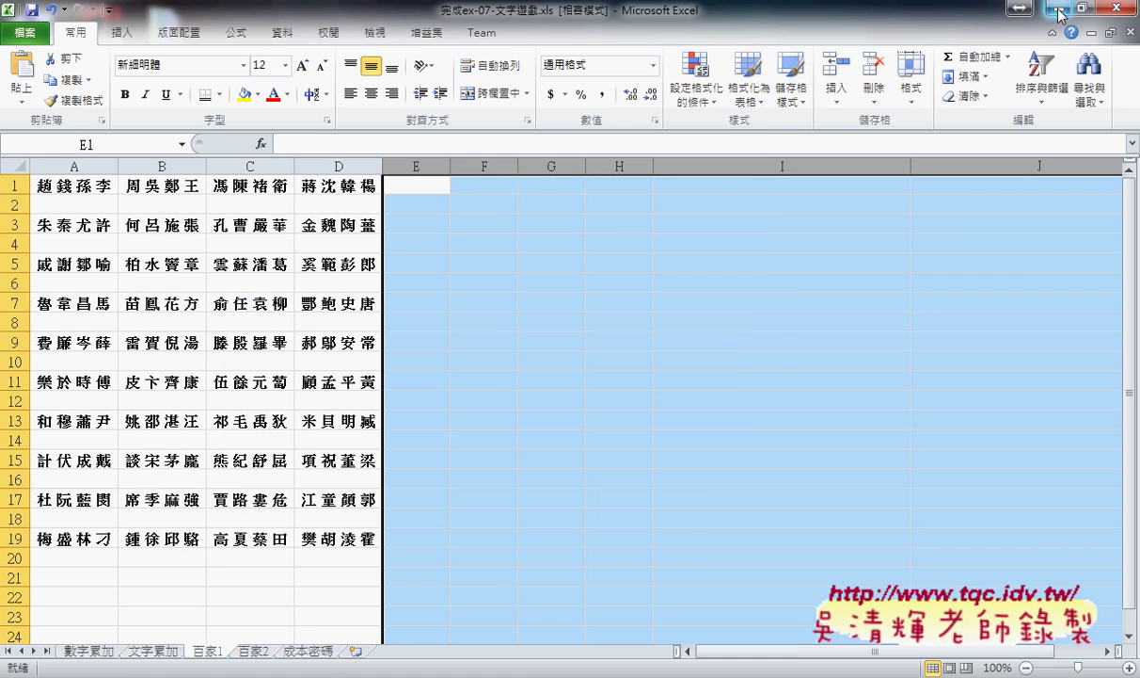
{"action": "left_click", "coordinate": [264, 650]}
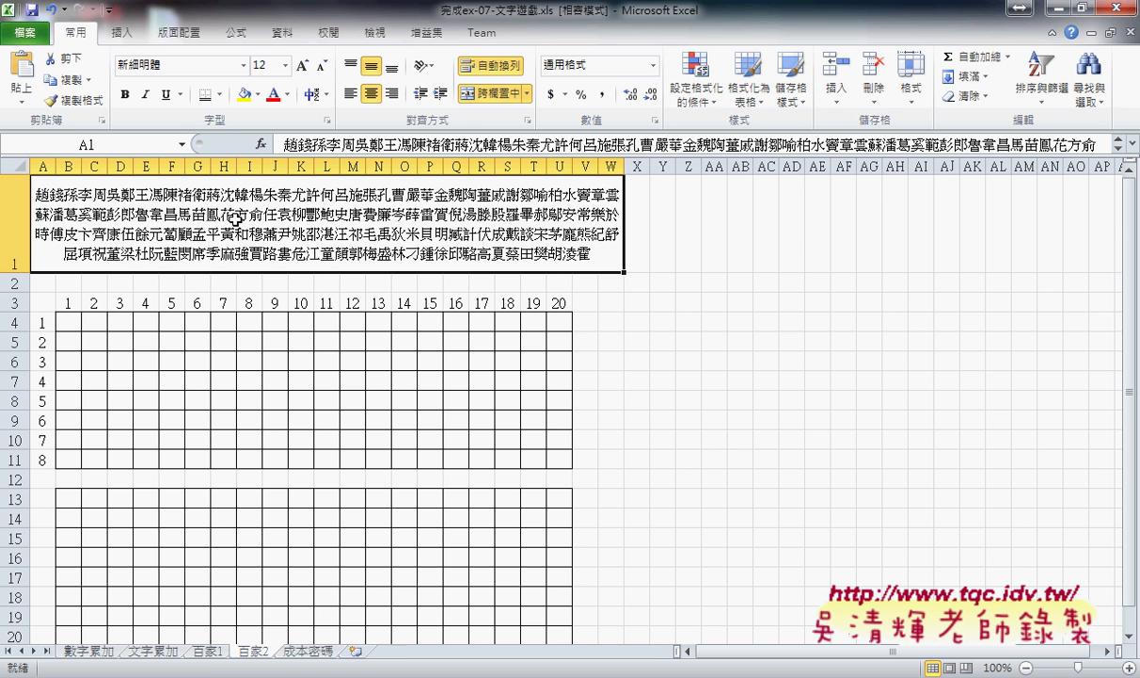
{"action": "left_click_drag", "start_coordinate": [75, 320], "coordinate": [552, 460]}
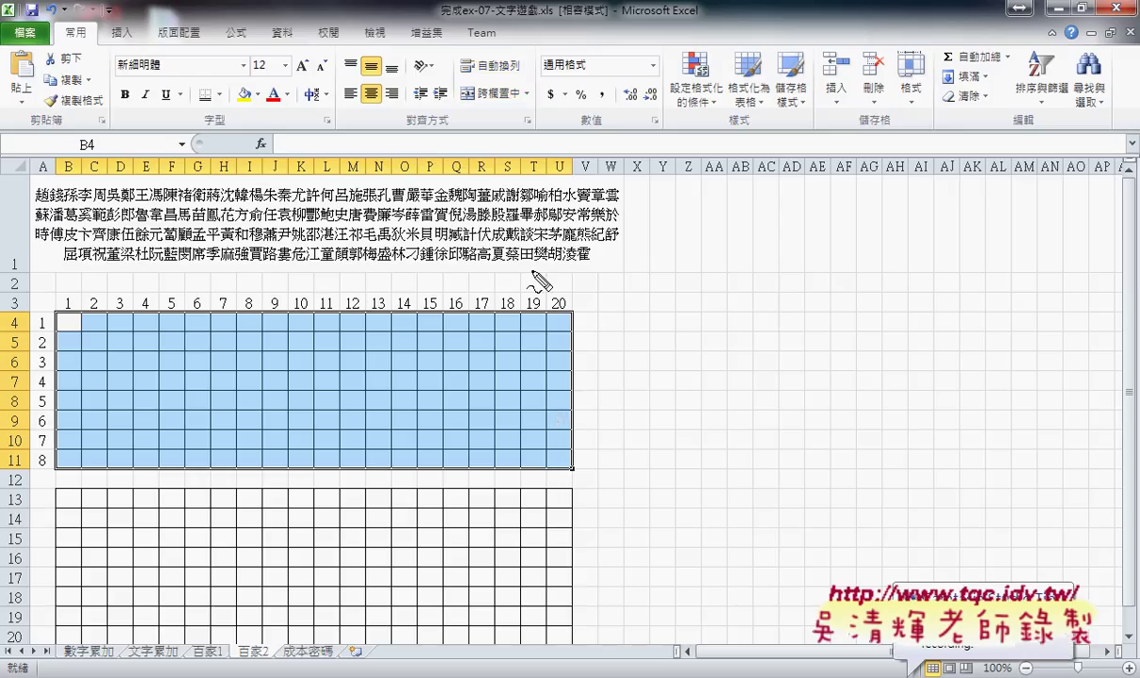
- Annotate the row-1 surname text, its 160 count and the grid, then clear and select B4
{"action": "mouse_move", "coordinate": [516, 270]}
{"action": "left_mouse_down"}
{"action": "mouse_move", "coordinate": [642, 224]}
{"action": "mouse_move", "coordinate": [557, 261]}
{"action": "left_mouse_up"}
{"action": "mouse_move", "coordinate": [700, 215]}
{"action": "left_mouse_down"}
{"action": "mouse_move", "coordinate": [689, 255]}
{"action": "mouse_move", "coordinate": [753, 229]}
{"action": "left_mouse_up"}
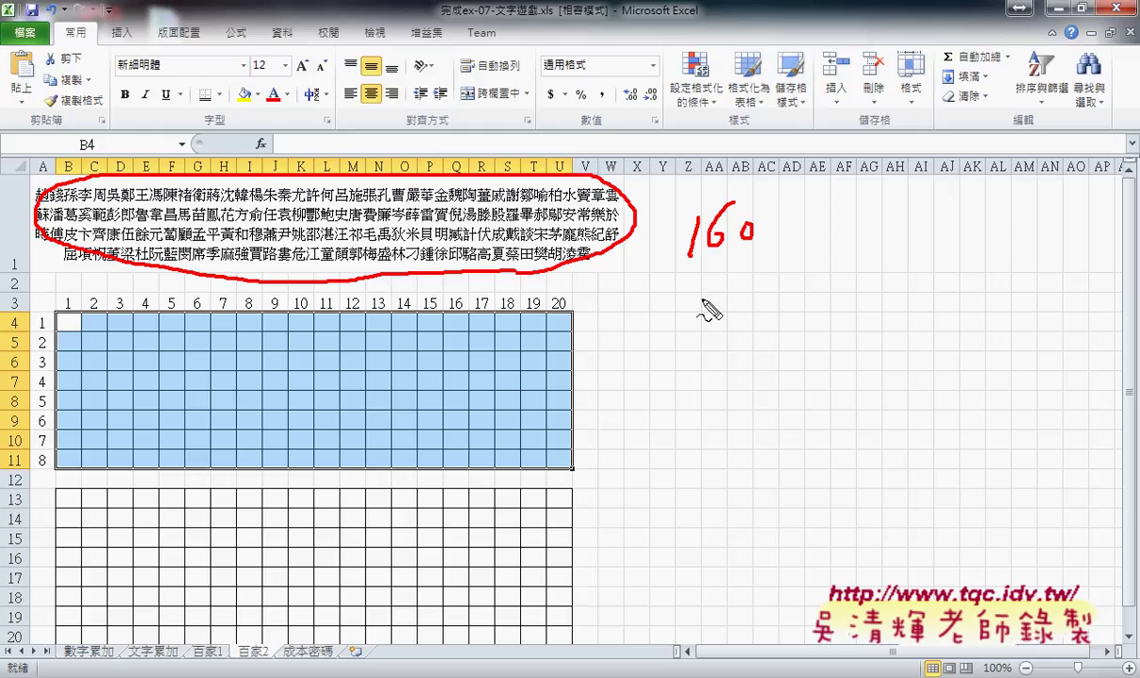
{"action": "mouse_move", "coordinate": [691, 256]}
{"action": "left_mouse_down"}
{"action": "mouse_move", "coordinate": [758, 252]}
{"action": "mouse_move", "coordinate": [760, 269]}
{"action": "left_mouse_up"}
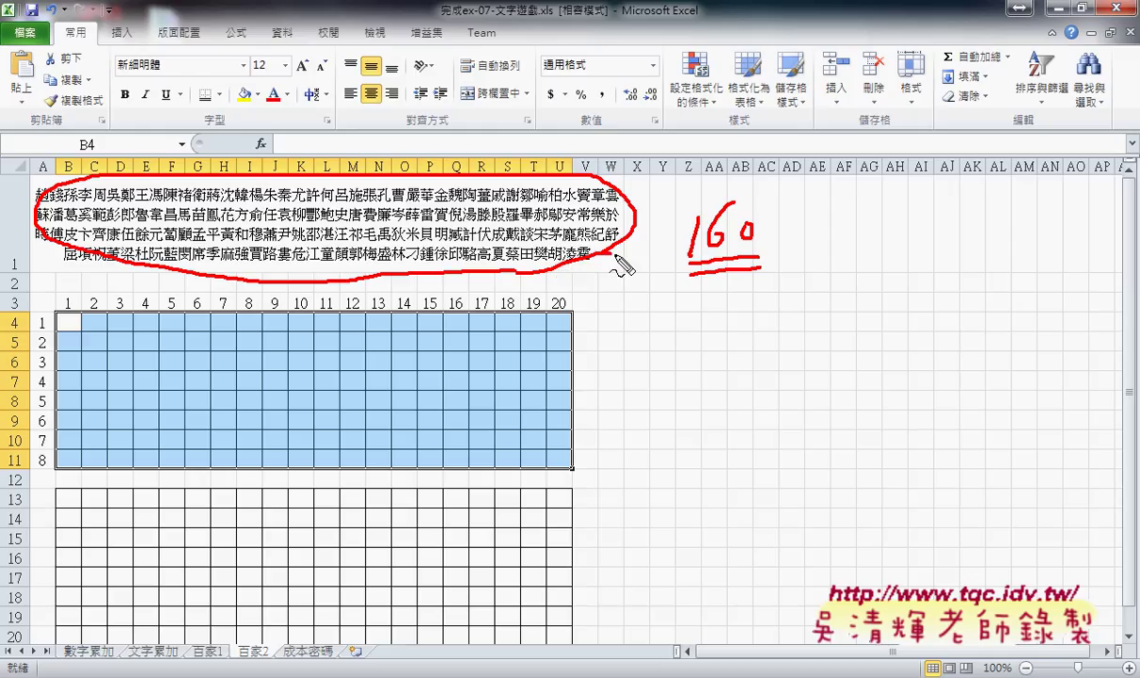
{"action": "left_click_drag", "start_coordinate": [590, 252], "coordinate": [602, 316]}
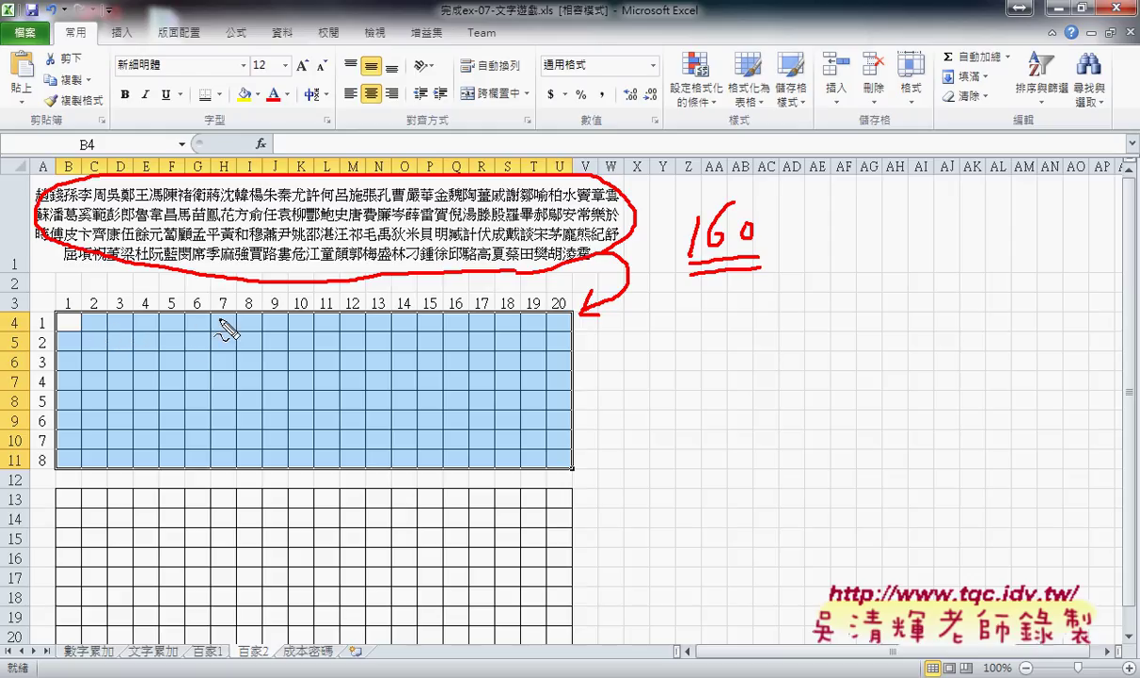
{"action": "key", "text": "Escape"}
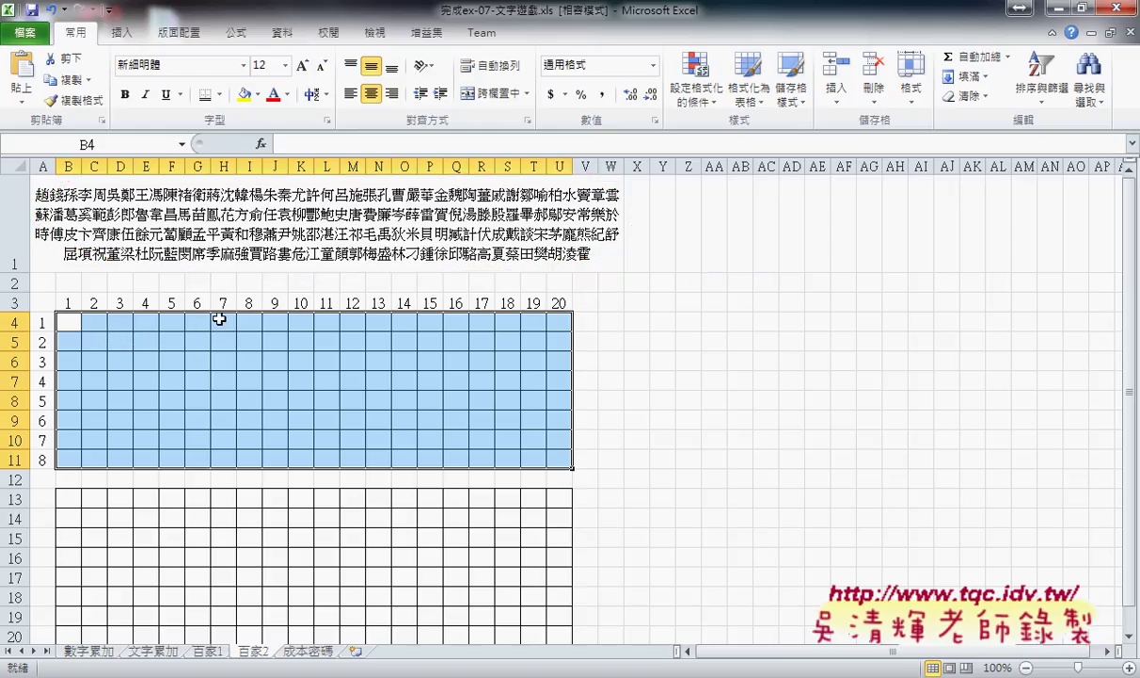
{"action": "left_click", "coordinate": [112, 218]}
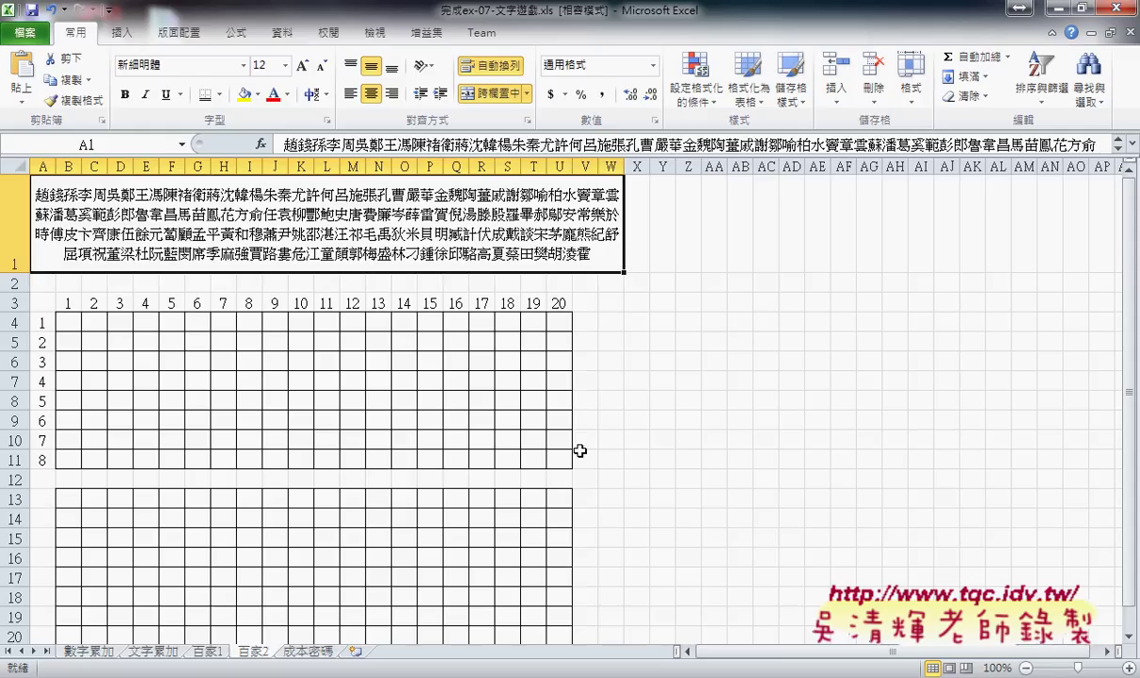
{"action": "left_click", "coordinate": [71, 323]}
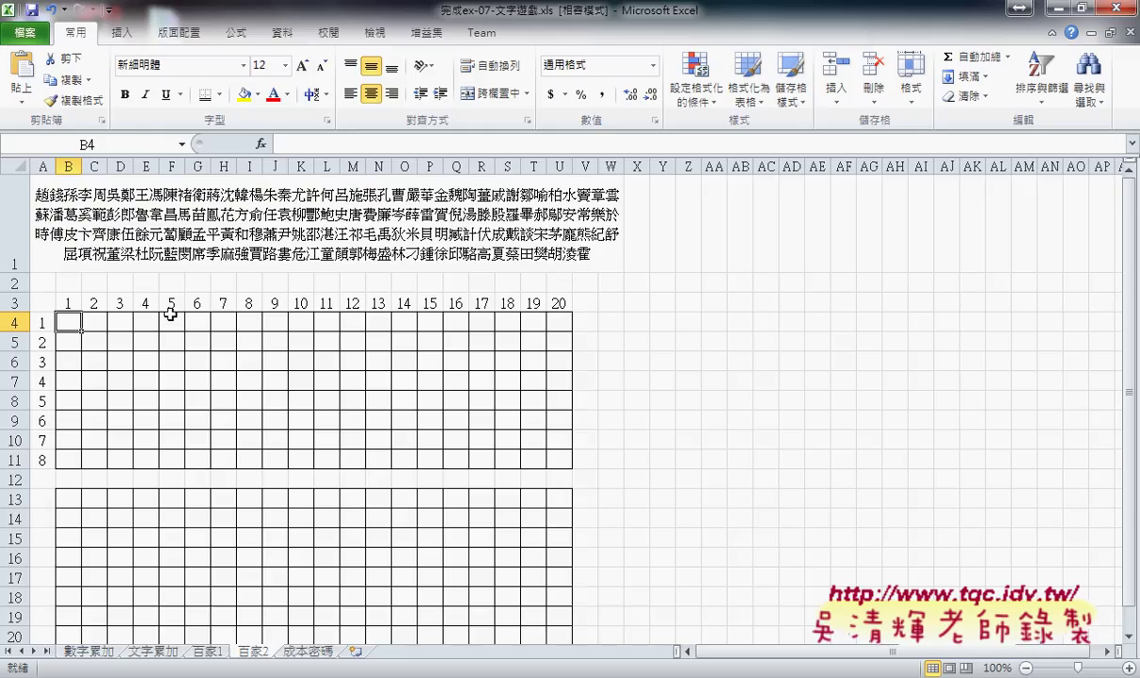
- Insert the MID function into B4 from the 文字 function category
{"action": "left_click", "coordinate": [261, 144]}
{"action": "left_click", "coordinate": [523, 261]}
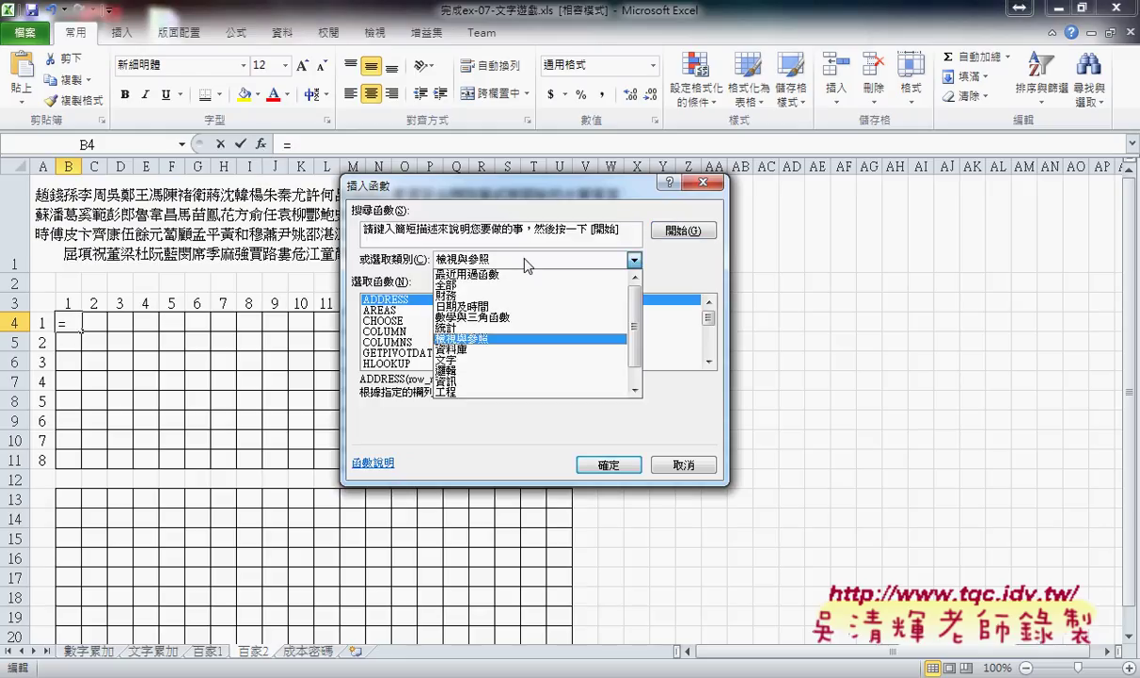
{"action": "left_click", "coordinate": [523, 362]}
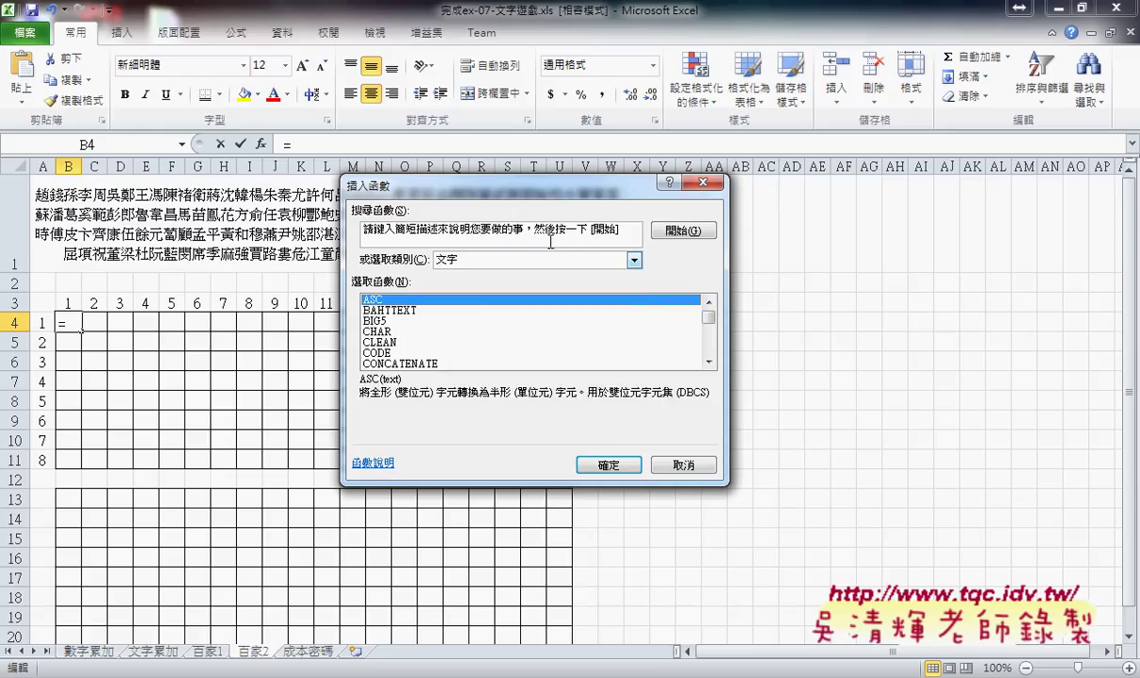
{"action": "left_click_drag", "start_coordinate": [520, 184], "coordinate": [735, 184]}
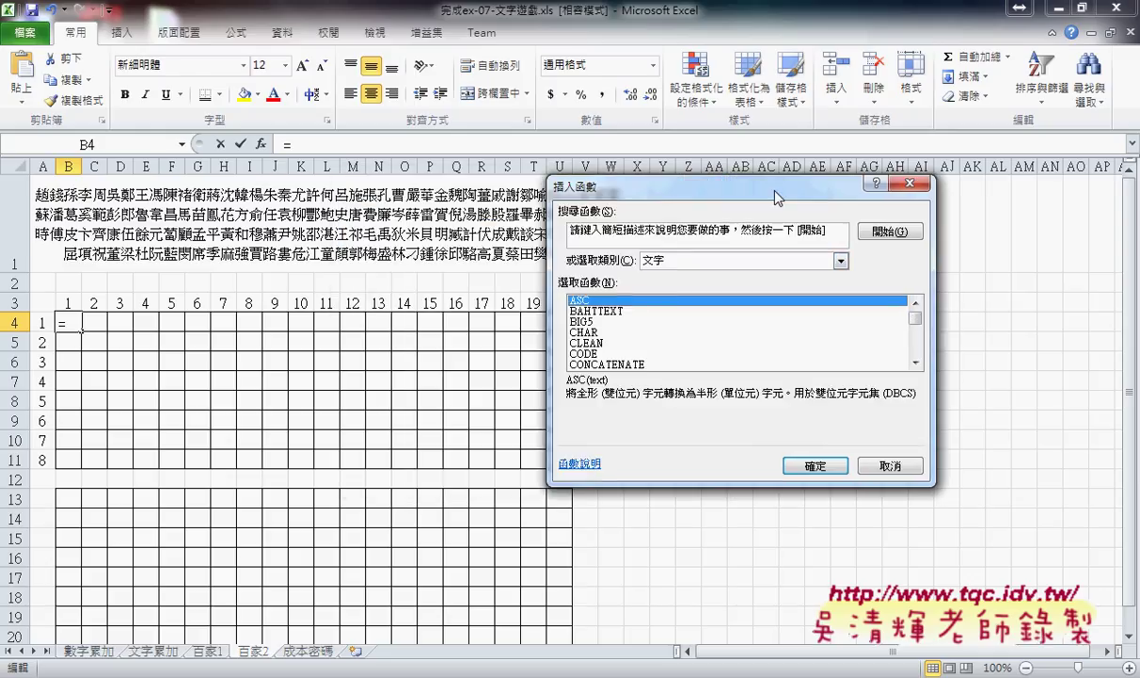
{"action": "left_click", "coordinate": [922, 363]}
{"action": "left_click", "coordinate": [922, 363]}
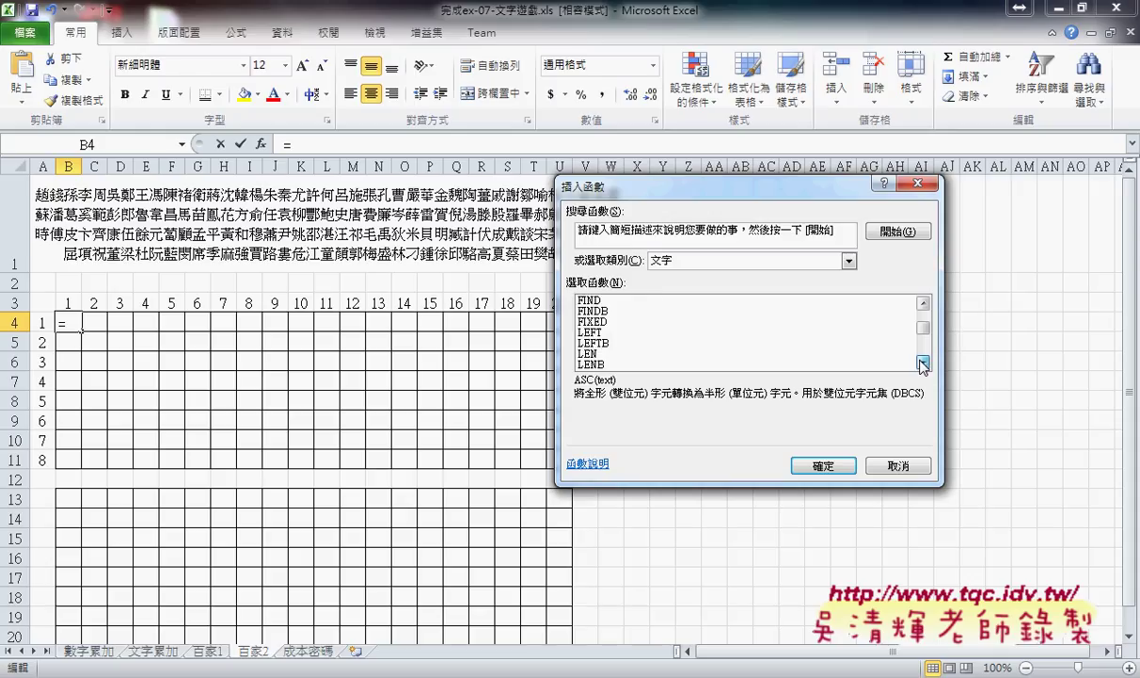
{"action": "left_click", "coordinate": [922, 363]}
{"action": "left_click", "coordinate": [597, 334]}
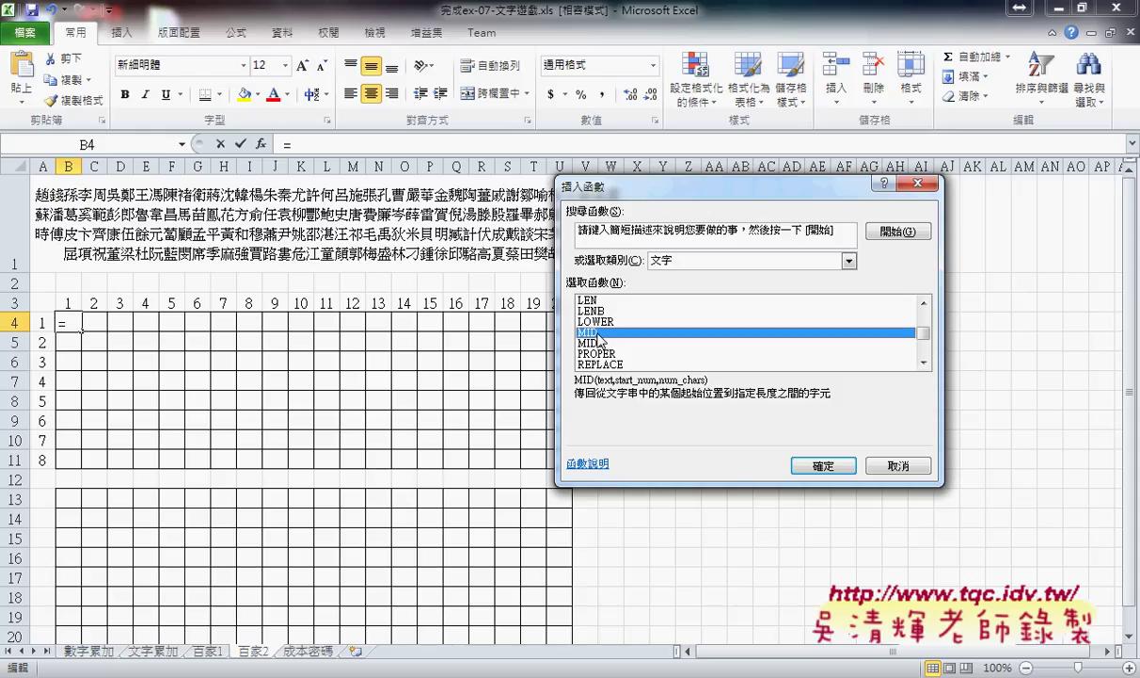
{"action": "left_click", "coordinate": [815, 471]}
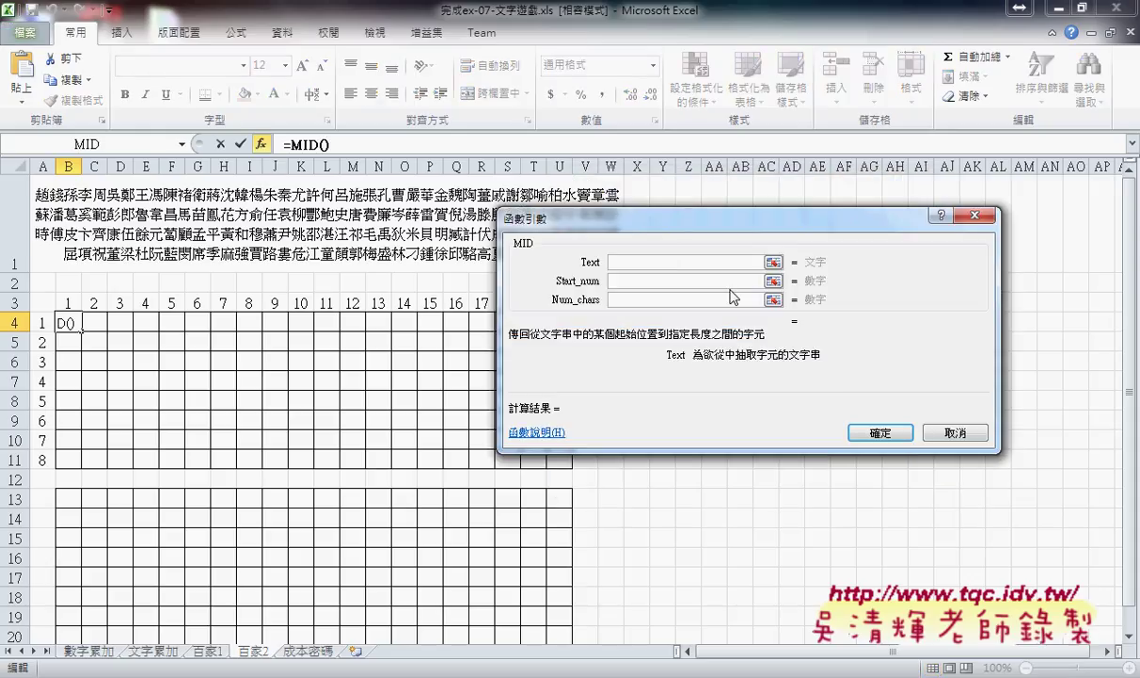
- Set the MID Text argument to the absolute reference $A$1
{"action": "left_click_drag", "start_coordinate": [683, 265], "coordinate": [713, 340]}
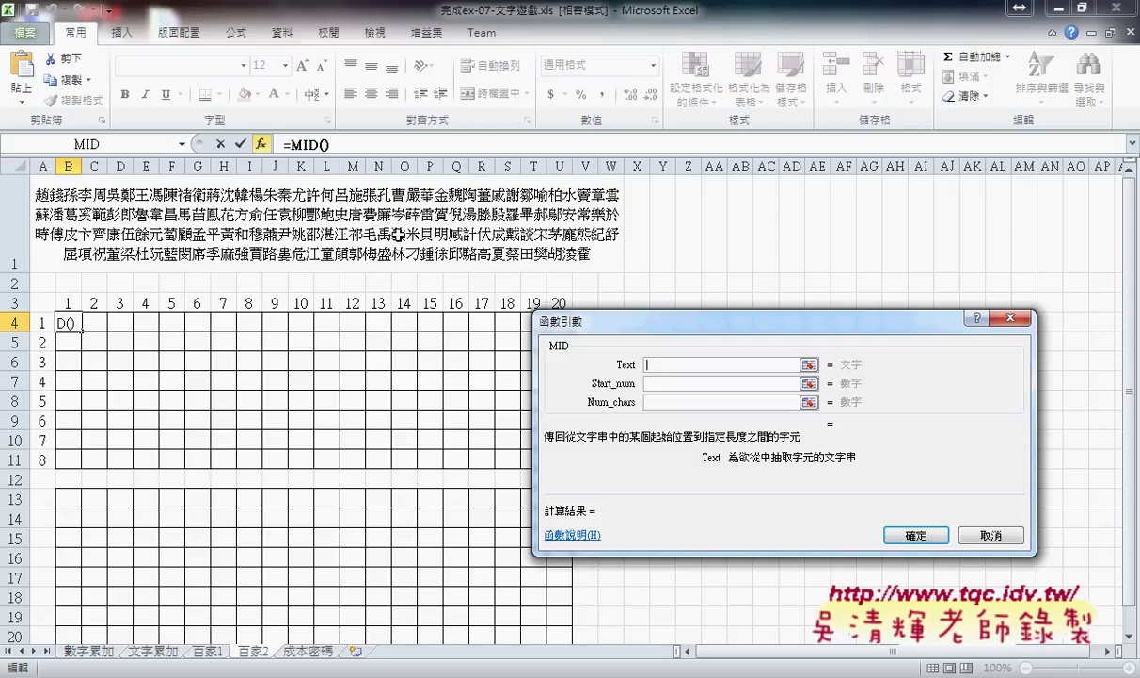
{"action": "left_click", "coordinate": [361, 233]}
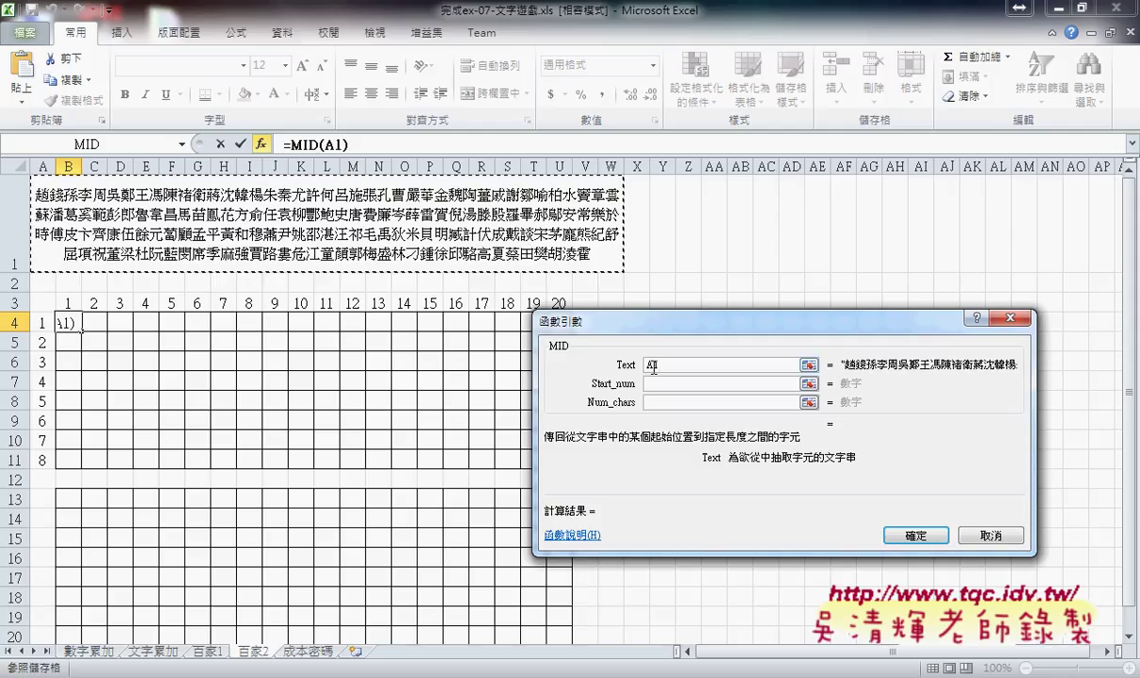
{"action": "left_click", "coordinate": [756, 365]}
{"action": "key", "text": "F4"}
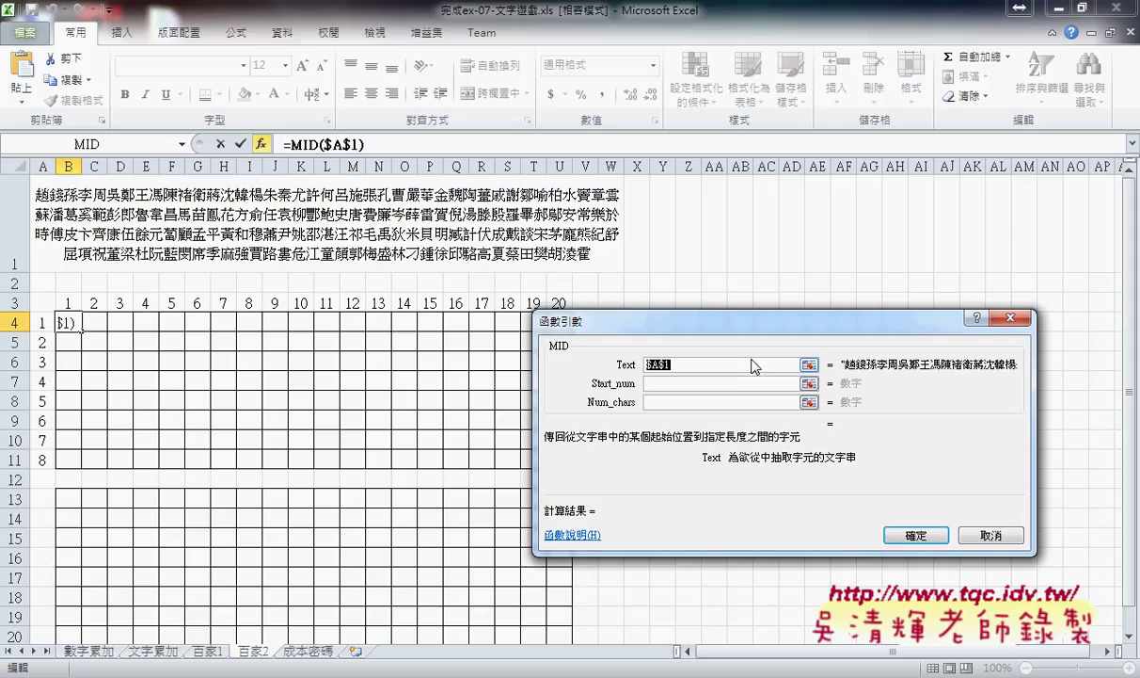
{"action": "left_click_drag", "start_coordinate": [775, 328], "coordinate": [875, 323]}
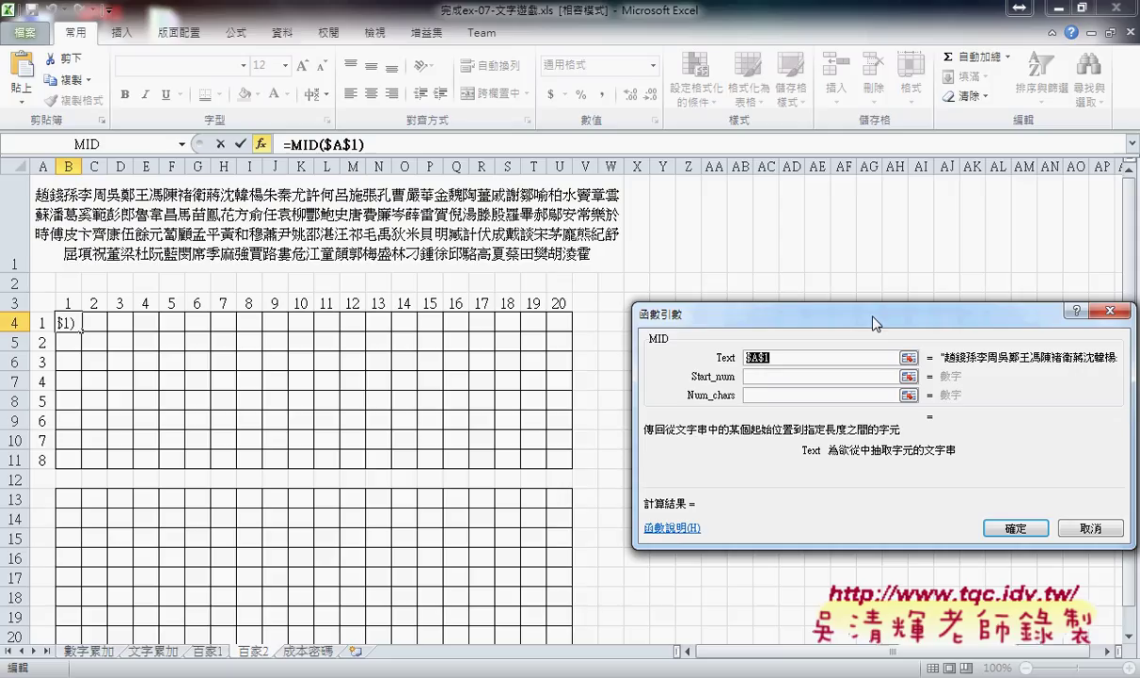
{"action": "left_click", "coordinate": [763, 375]}
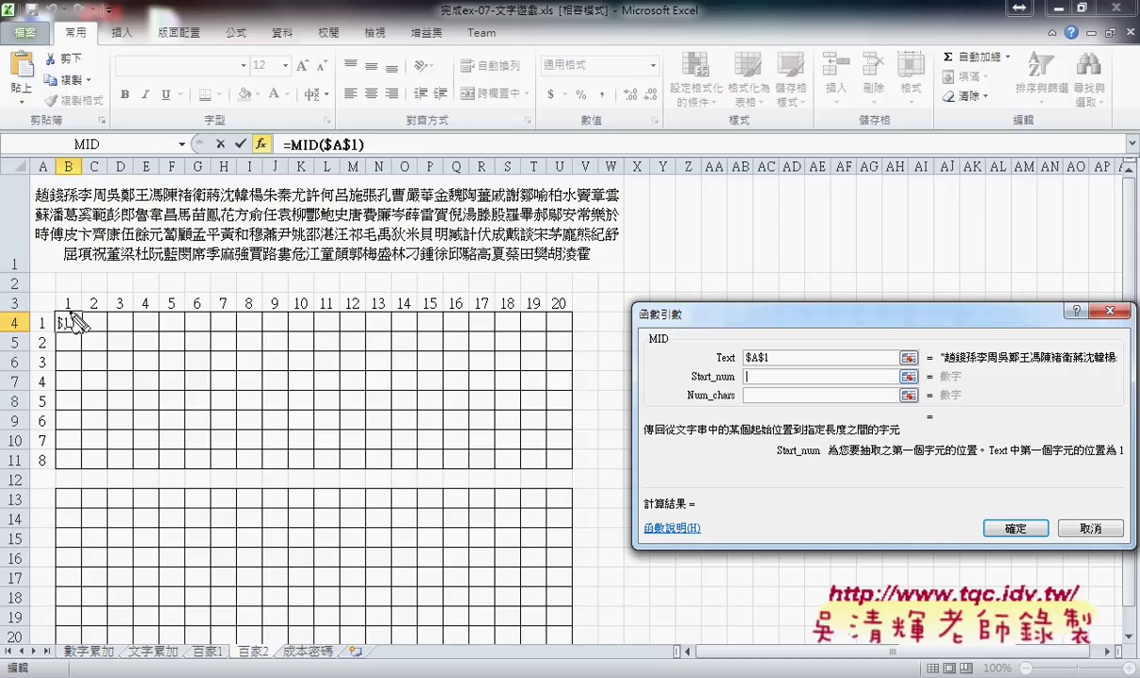
- Set Start_num to B3 and Num_chars to 1, confirming =MID($A$1,B3,1) in B4
{"action": "left_click_drag", "start_coordinate": [79, 295], "coordinate": [81, 301]}
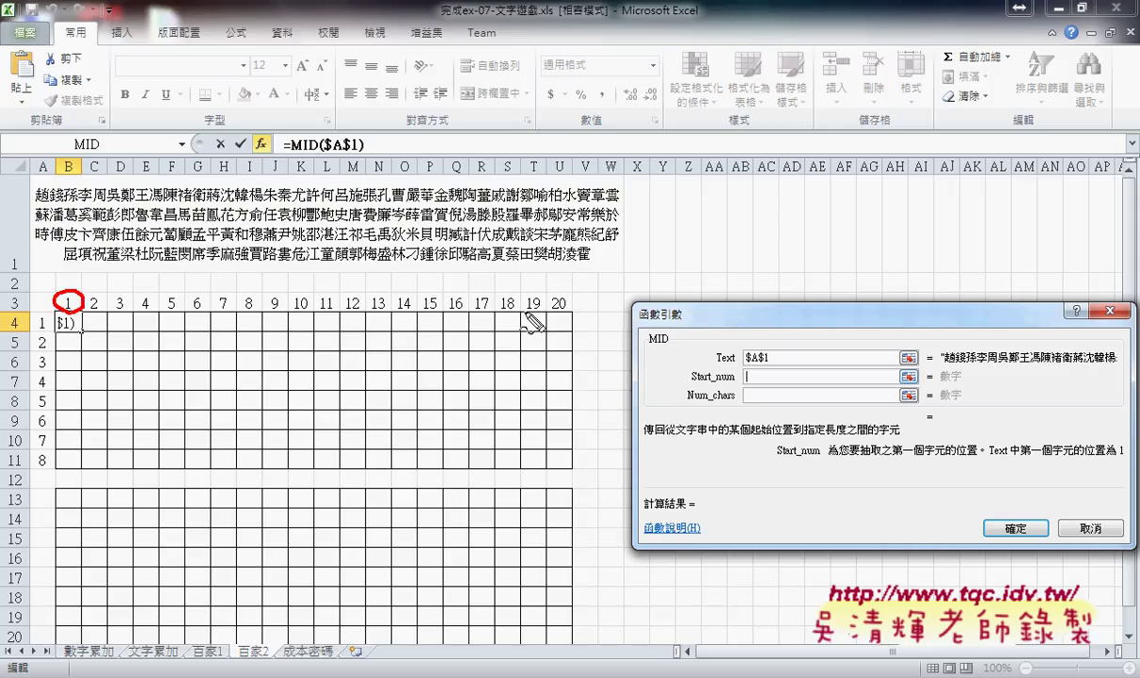
{"action": "left_click_drag", "start_coordinate": [536, 313], "coordinate": [564, 293]}
{"action": "key", "text": "Escape"}
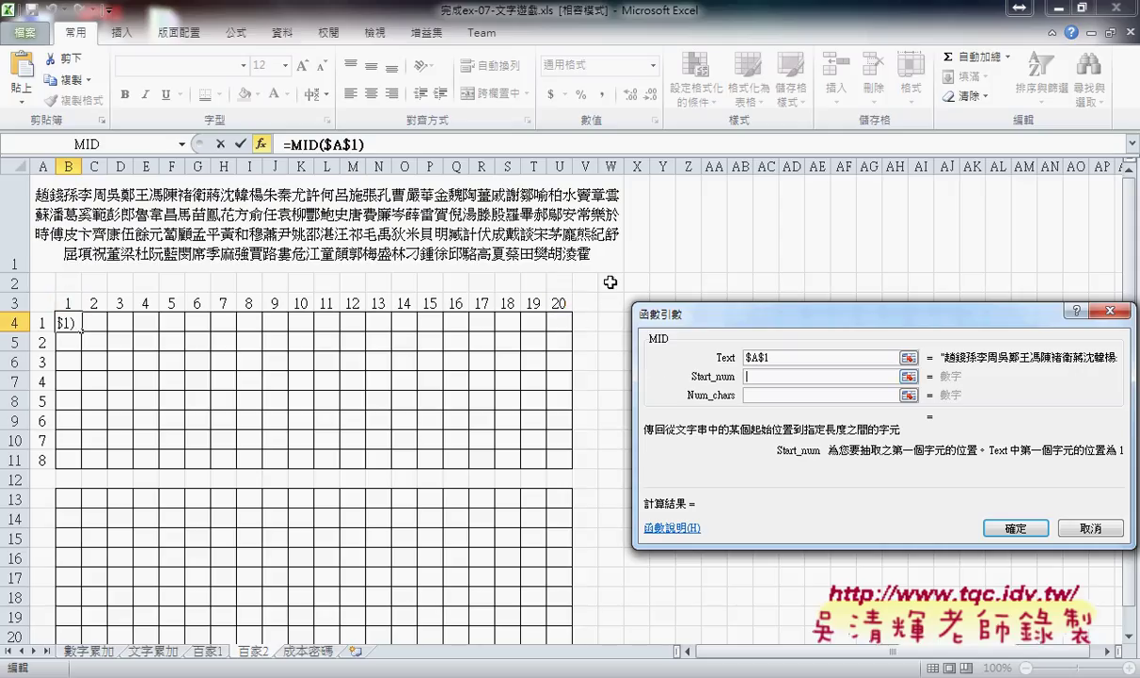
{"action": "left_click", "coordinate": [68, 302]}
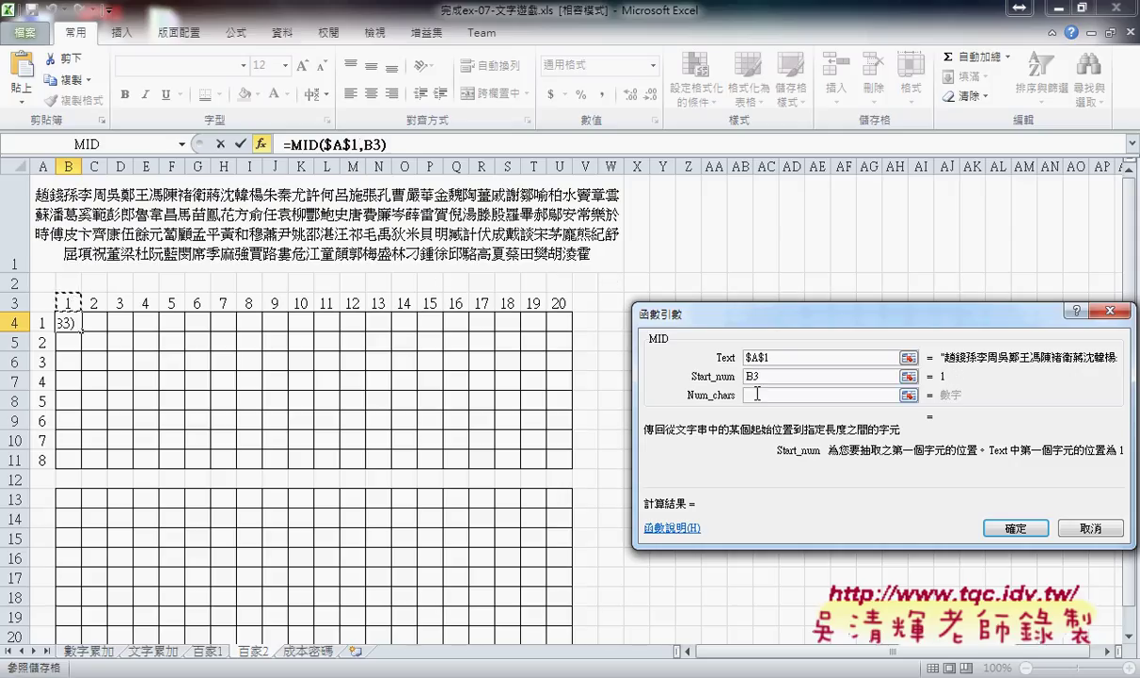
{"action": "key", "text": "Tab"}
{"action": "type", "text": "1"}
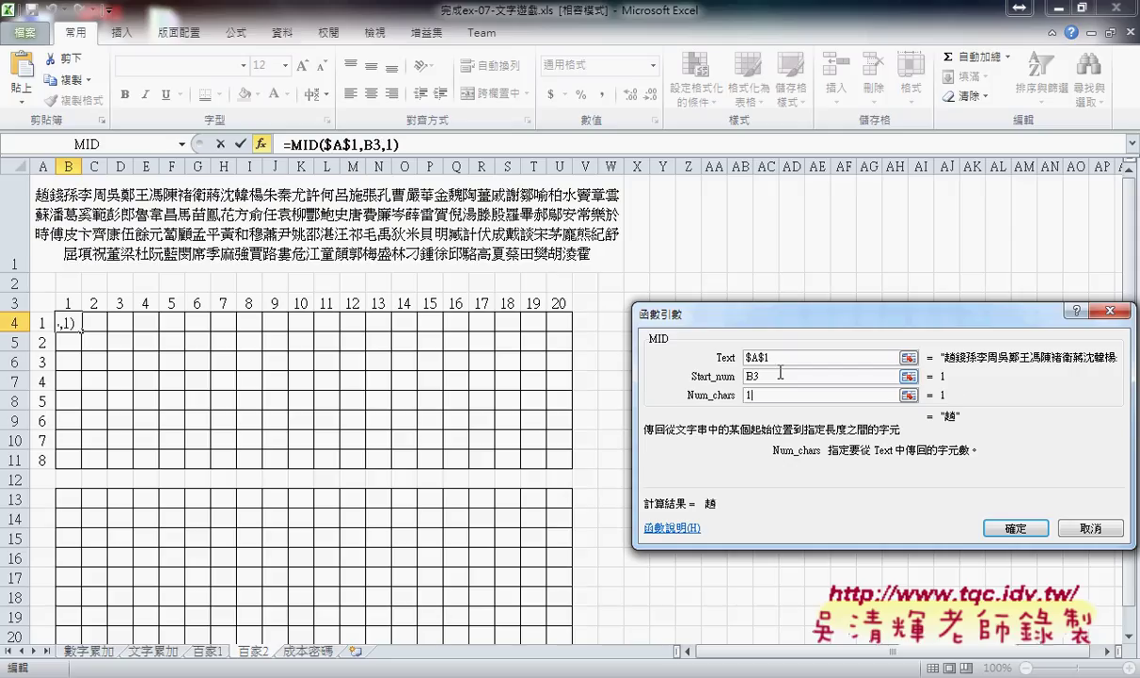
{"action": "left_click", "coordinate": [1014, 528]}
- Fill B4's formula across to U4 and down to row 11, then inspect B5's formula
{"action": "left_click_drag", "start_coordinate": [81, 331], "coordinate": [570, 324]}
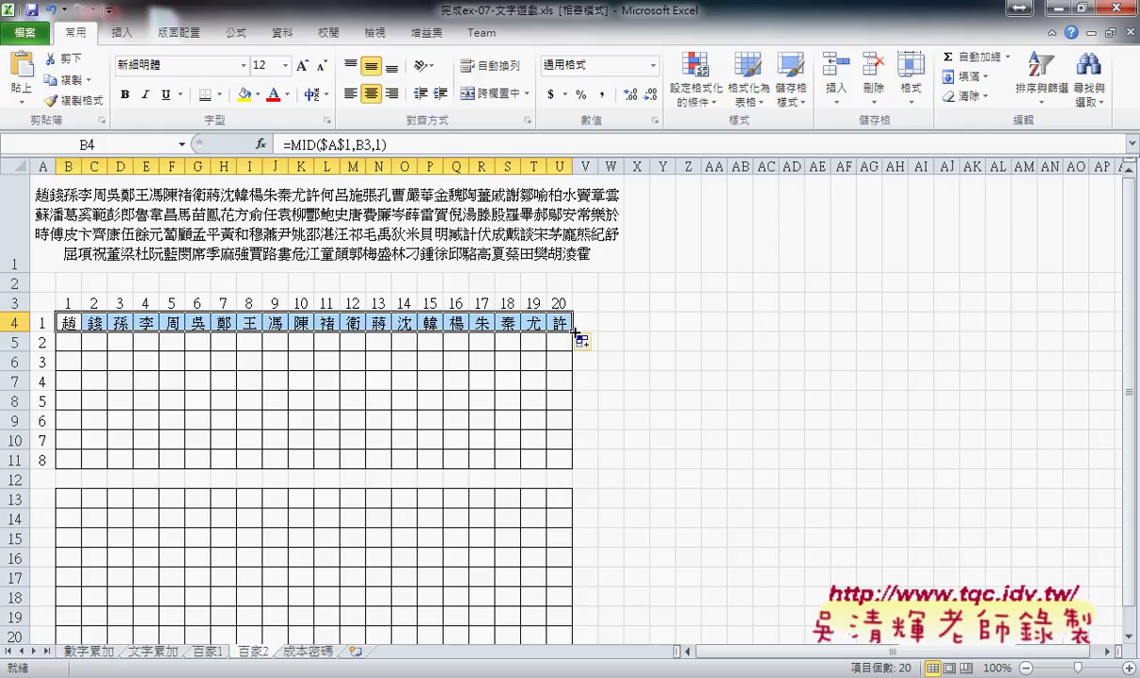
{"action": "left_click_drag", "start_coordinate": [571, 331], "coordinate": [568, 473]}
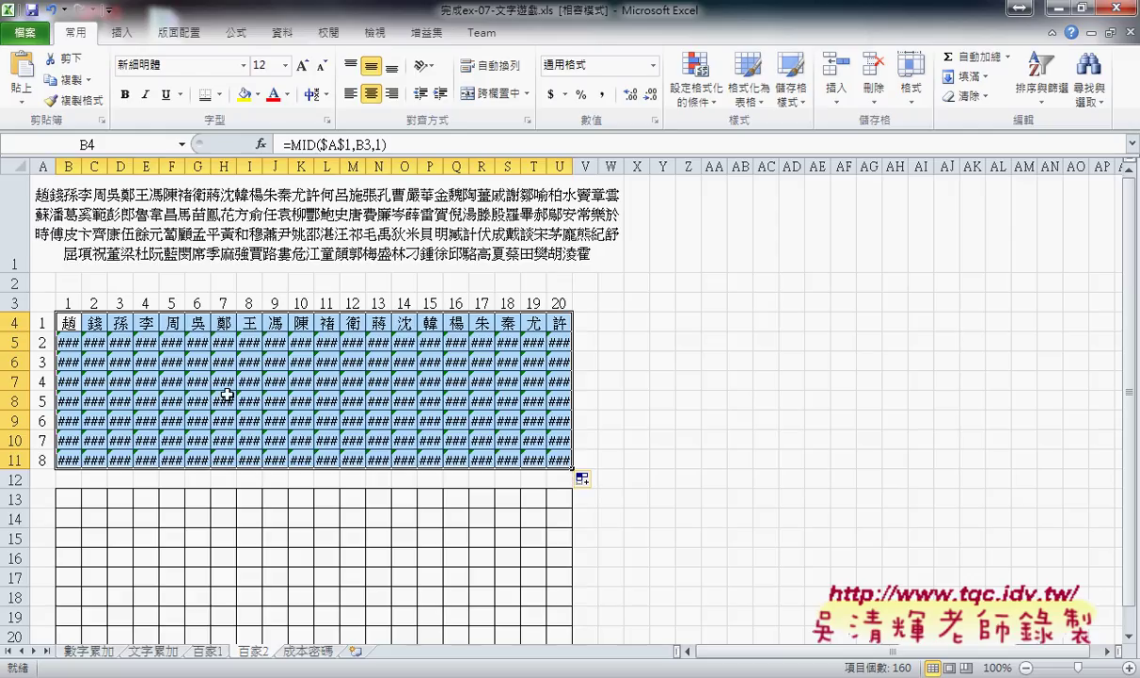
{"action": "left_click", "coordinate": [68, 324]}
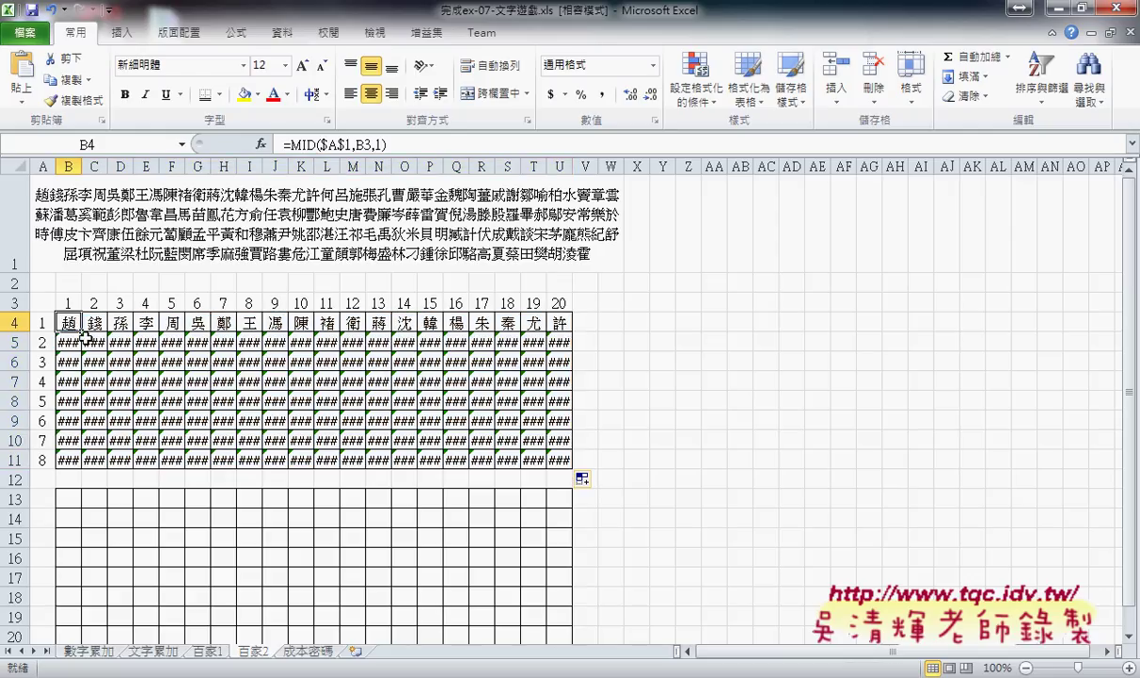
{"action": "left_click", "coordinate": [66, 343]}
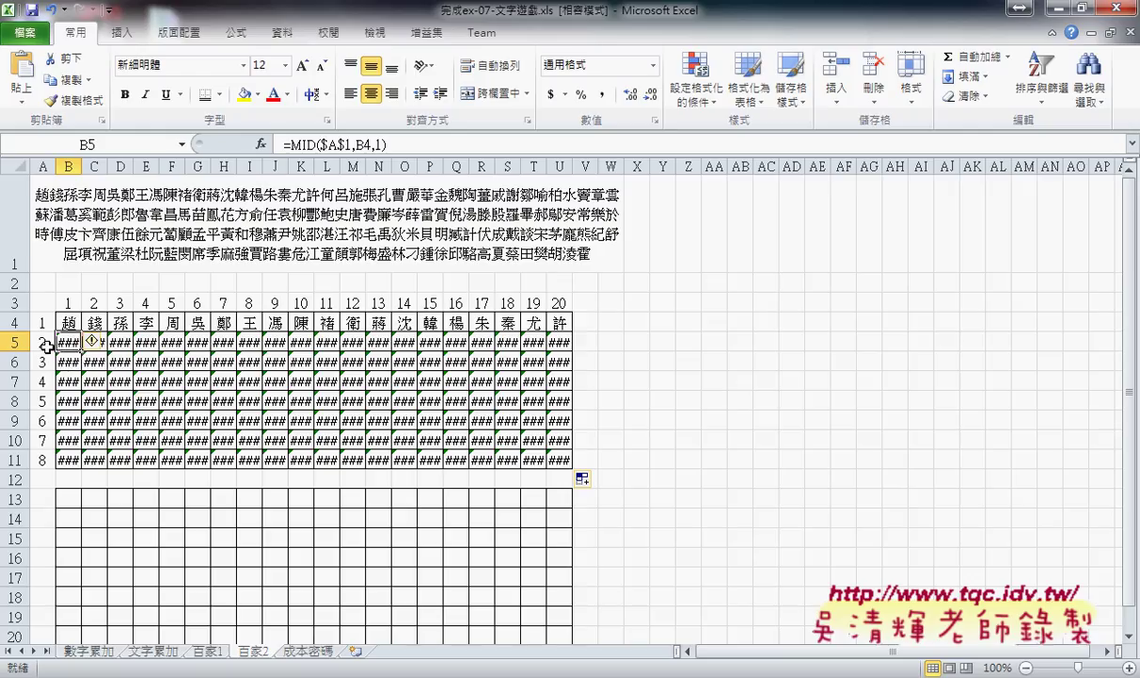
{"action": "left_click", "coordinate": [68, 323]}
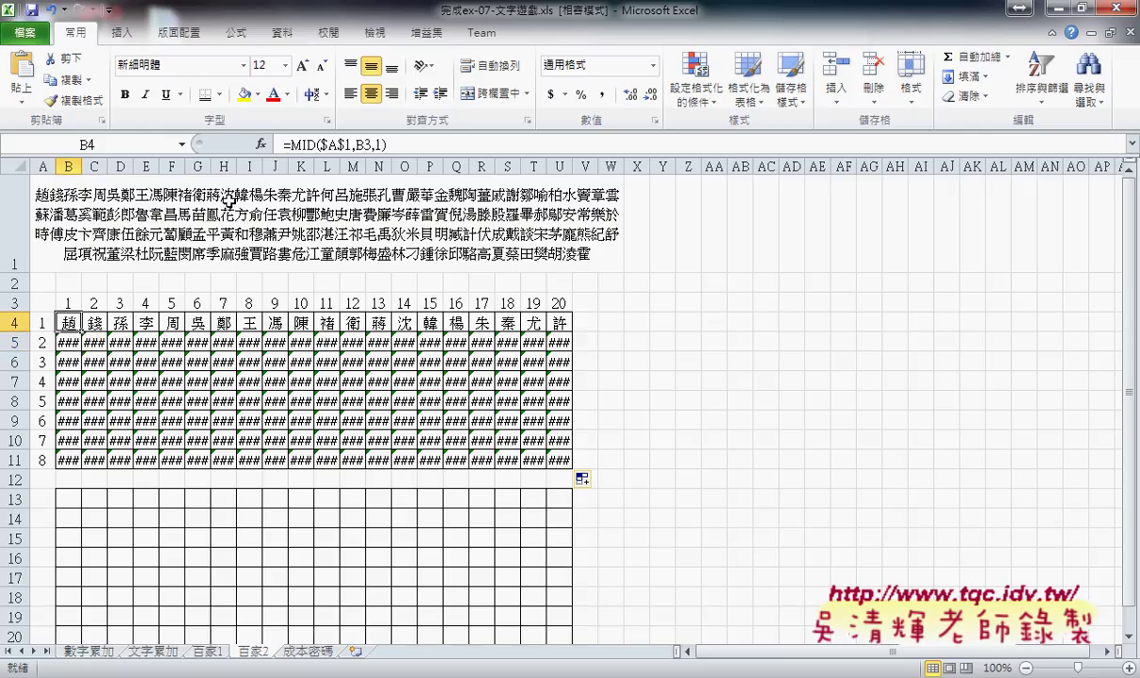
- Reopen B4's MID arguments and set Text back to $A$1
{"action": "left_click", "coordinate": [261, 144]}
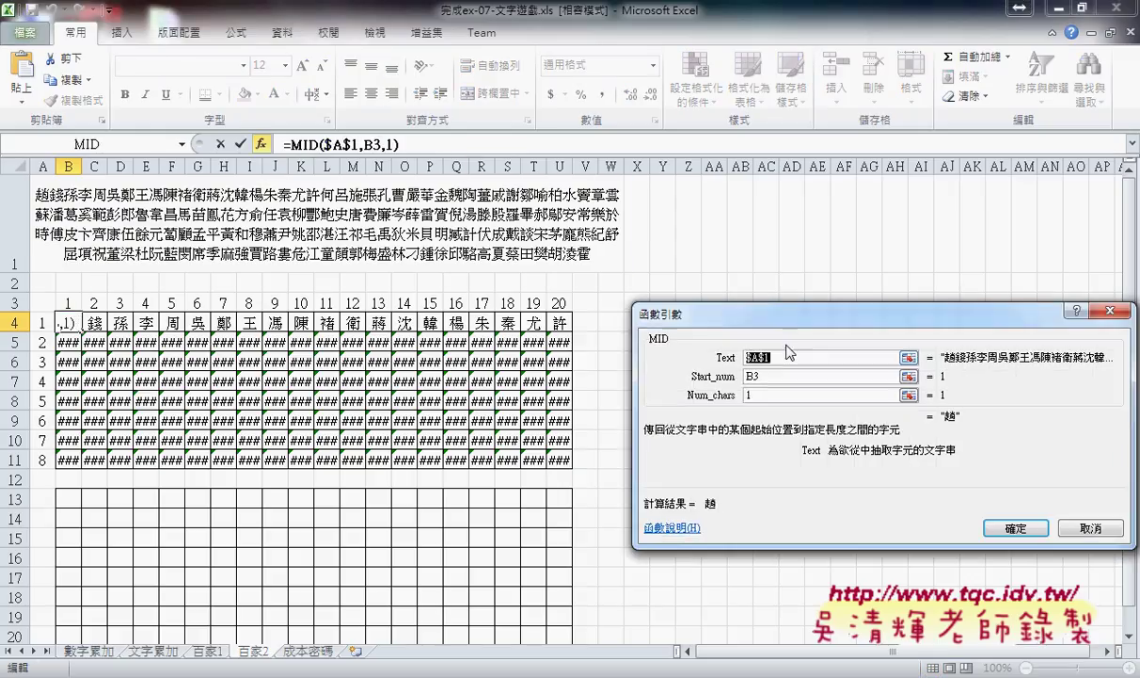
{"action": "left_click_drag", "start_coordinate": [759, 315], "coordinate": [703, 277]}
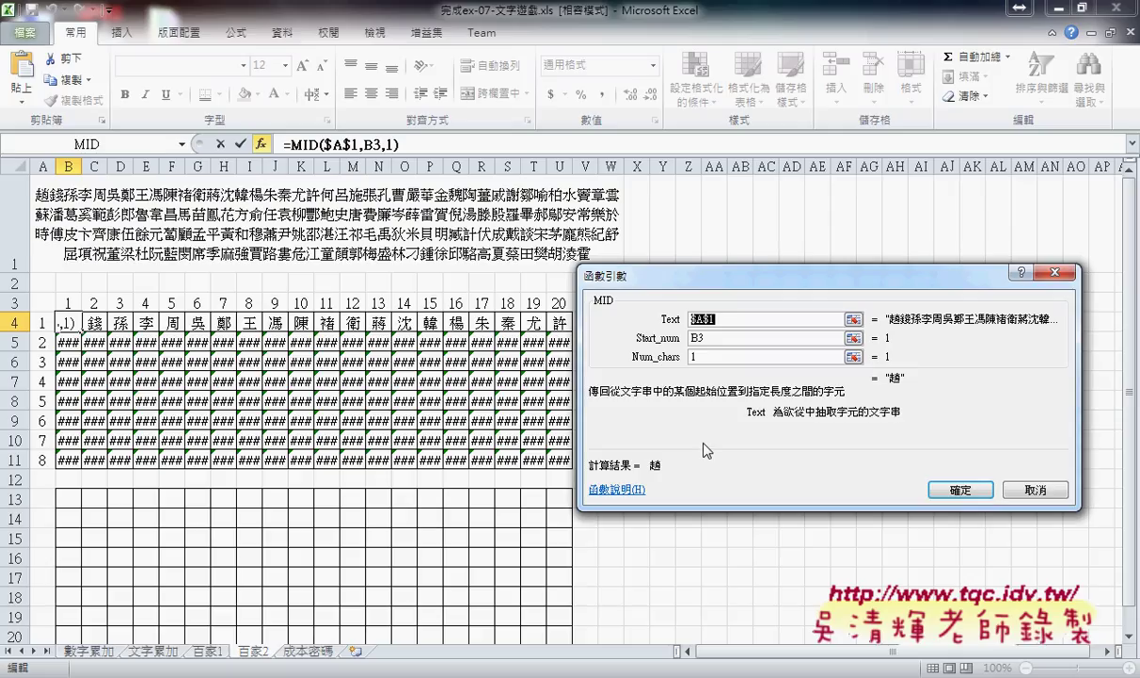
{"action": "left_click_drag", "start_coordinate": [722, 293], "coordinate": [746, 290]}
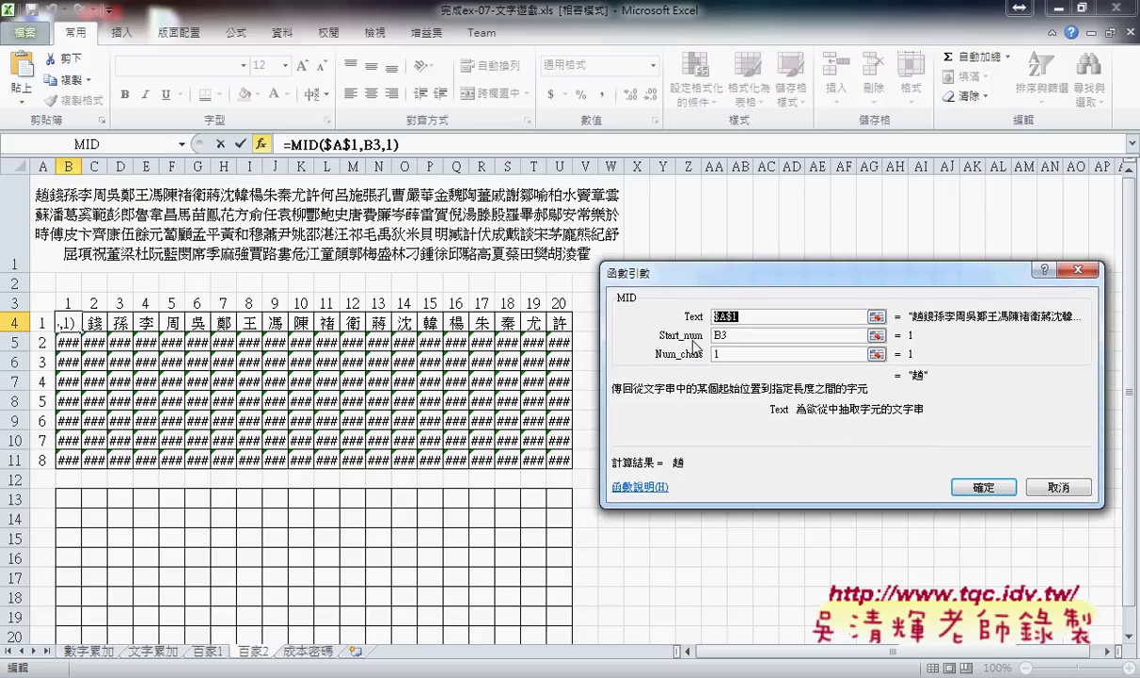
{"action": "left_click", "coordinate": [69, 304]}
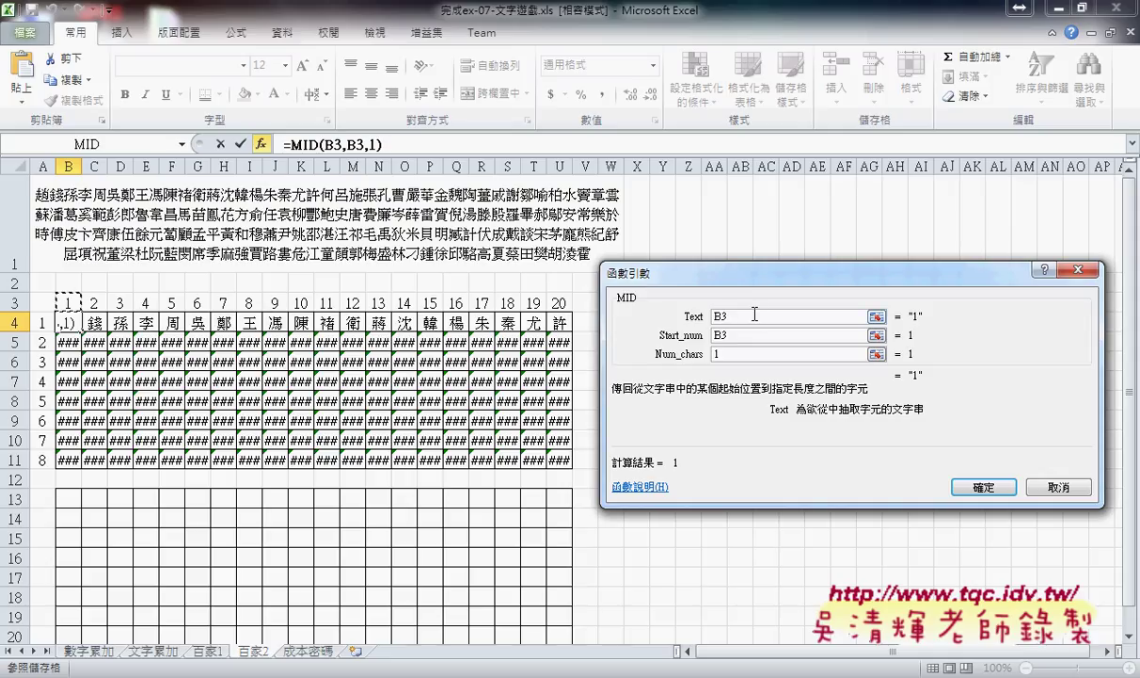
{"action": "left_click", "coordinate": [478, 218]}
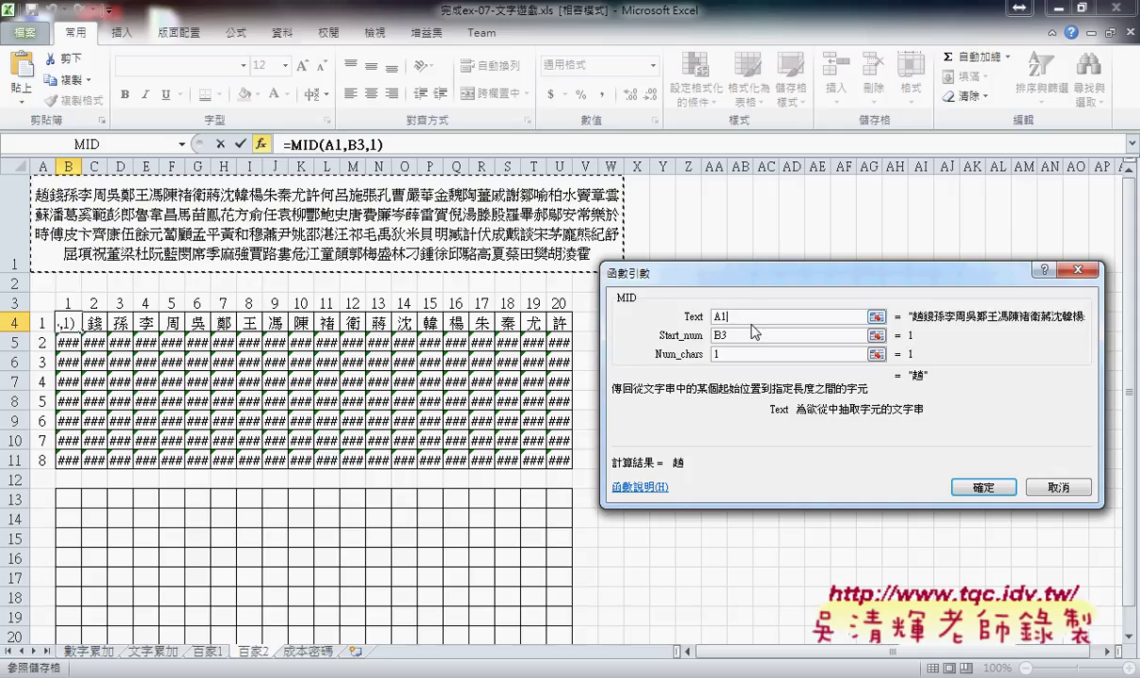
{"action": "key", "text": "F4"}
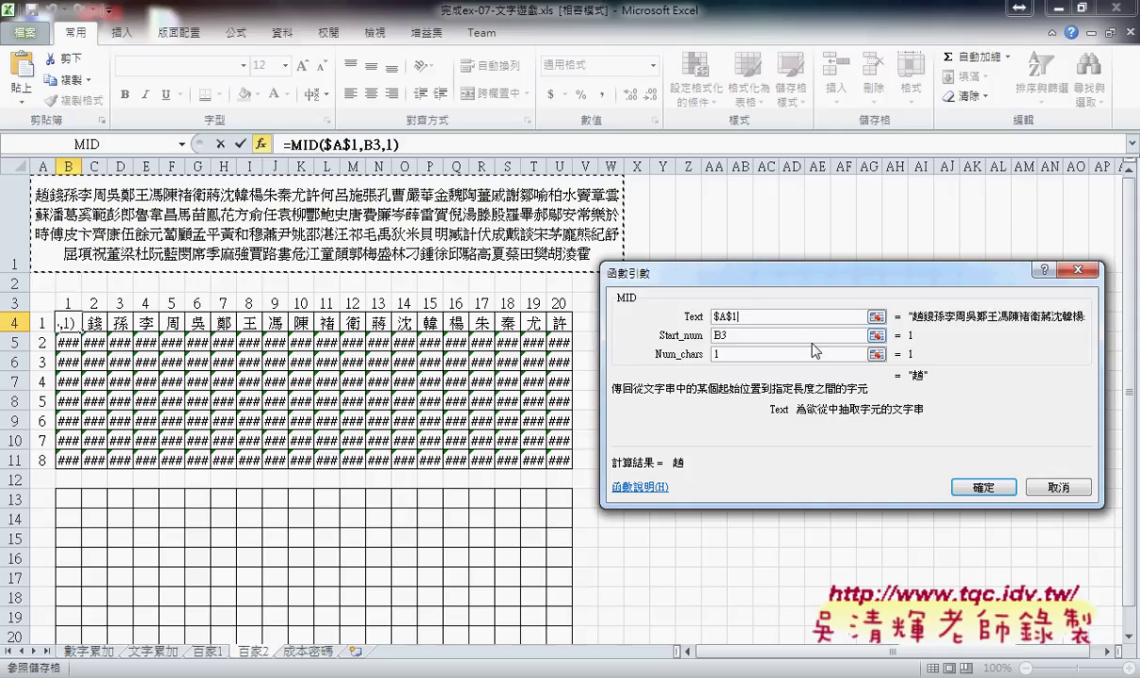
- Rewrite the Start_num argument so it begins with B3+
{"action": "left_click", "coordinate": [772, 334]}
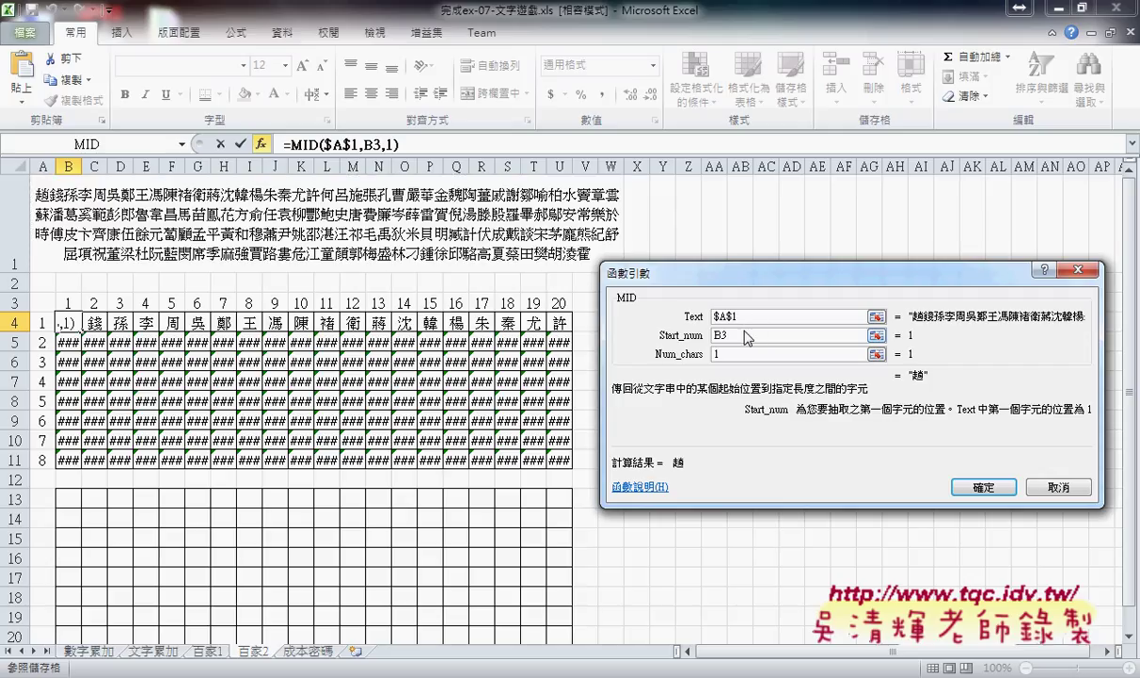
{"action": "type", "text": "+"}
{"action": "left_click", "coordinate": [71, 301]}
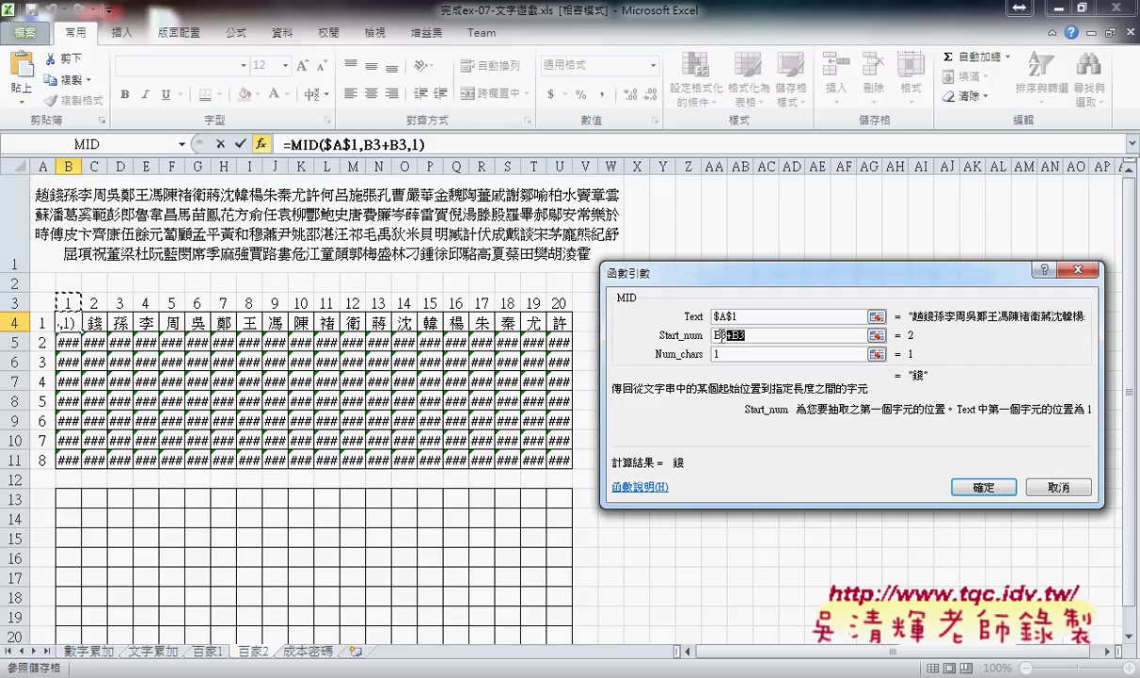
{"action": "key", "text": "F2"}
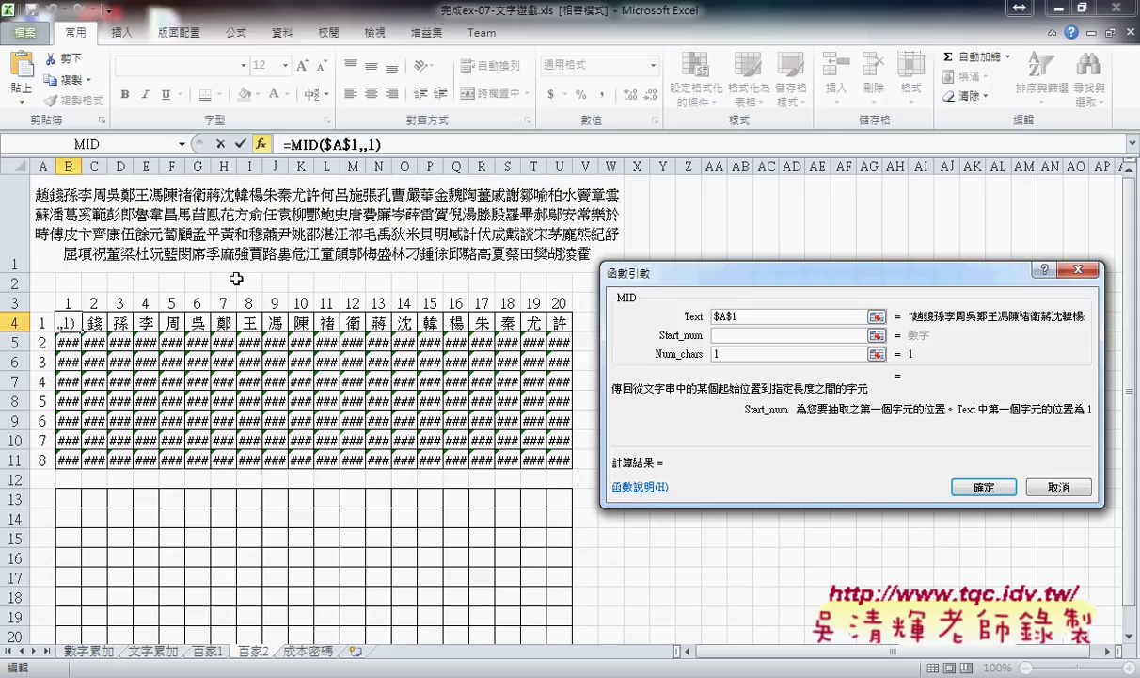
{"action": "left_click", "coordinate": [69, 301]}
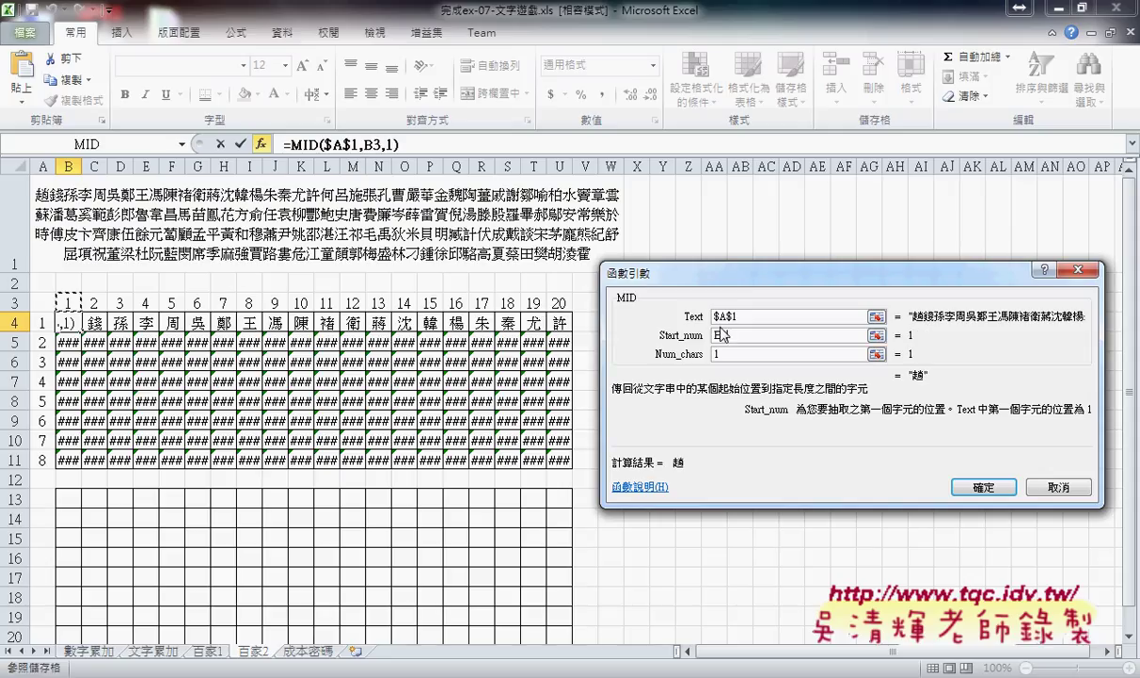
{"action": "left_click", "coordinate": [722, 333]}
{"action": "type", "text": "+"}
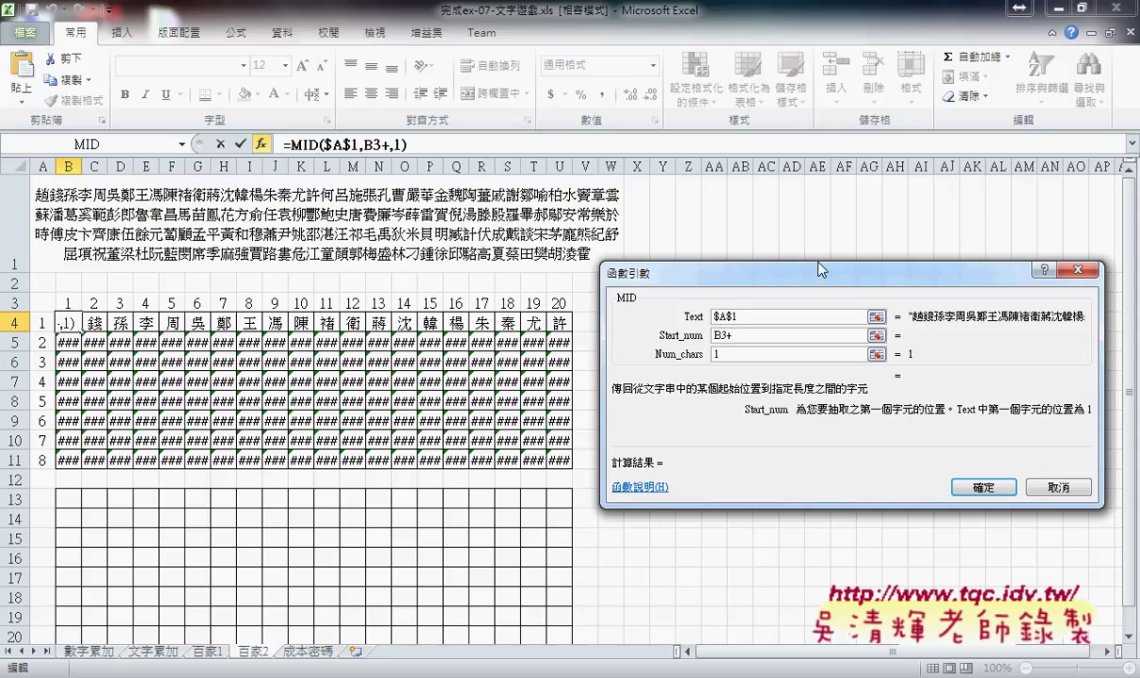
- Mark cells B4–B6 and the row numbers with the pen to explain the offset, then clear them
{"action": "left_click_drag", "start_coordinate": [760, 272], "coordinate": [765, 273]}
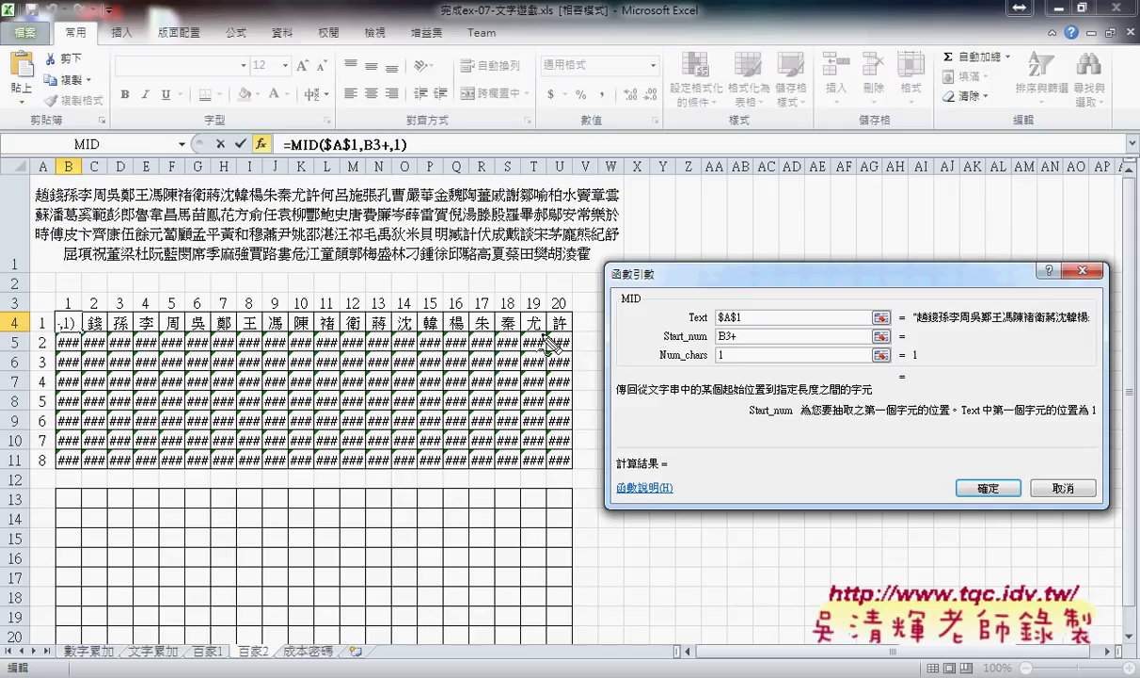
{"action": "left_click_drag", "start_coordinate": [73, 339], "coordinate": [91, 343]}
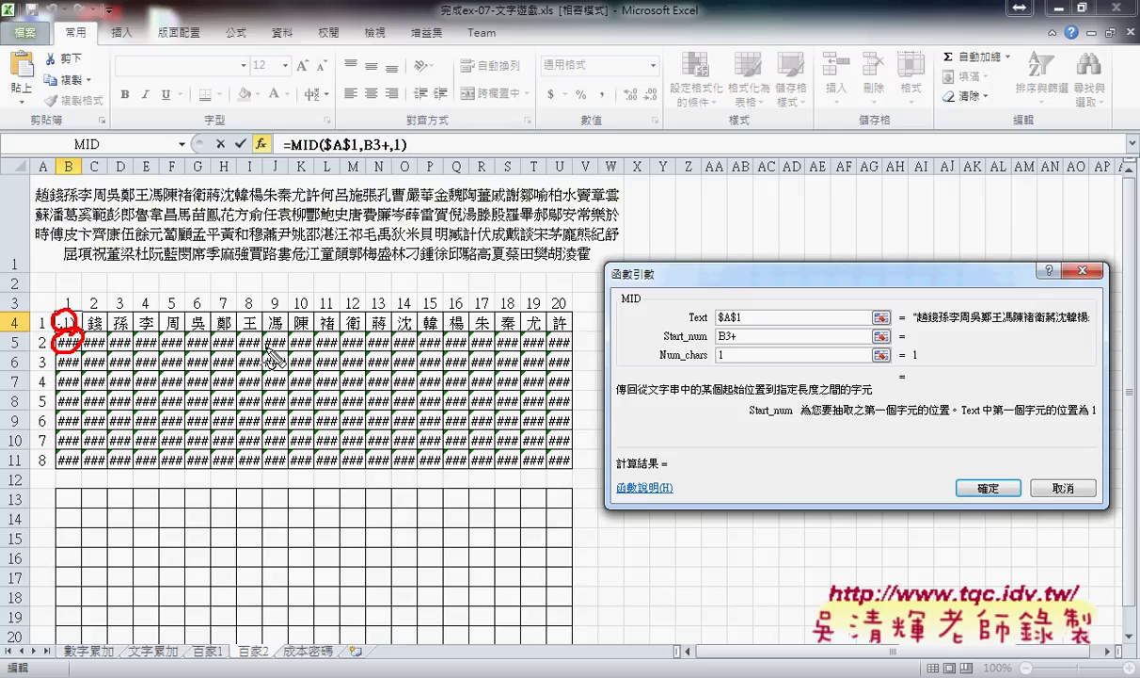
{"action": "left_click_drag", "start_coordinate": [74, 350], "coordinate": [83, 345]}
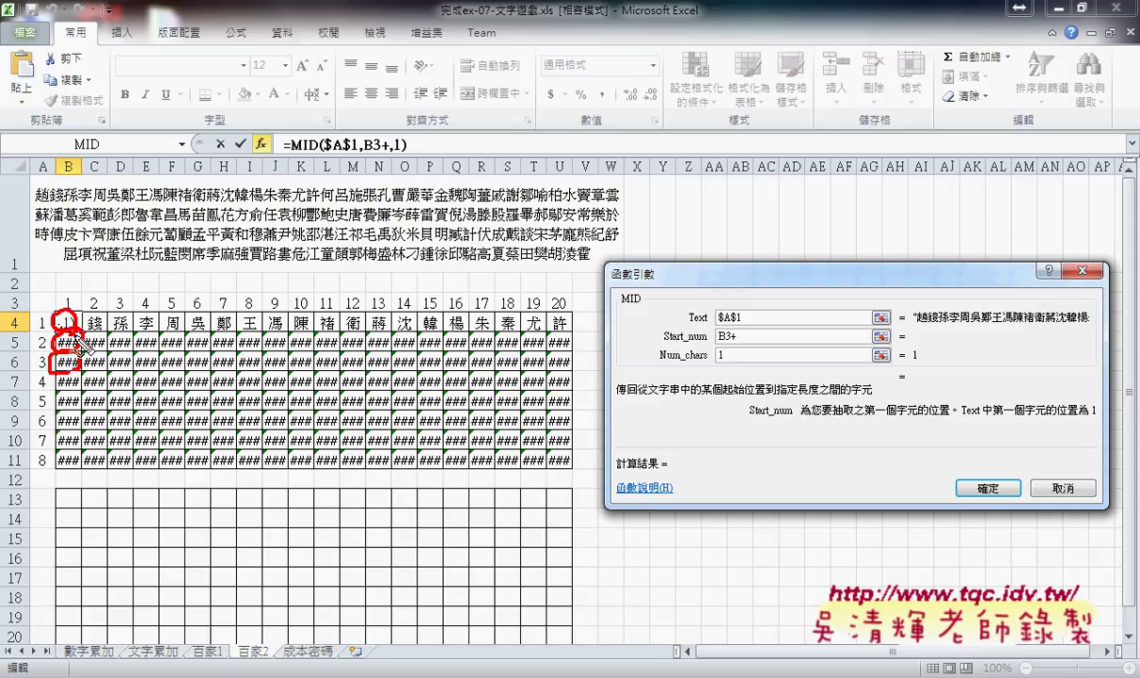
{"action": "left_click_drag", "start_coordinate": [82, 344], "coordinate": [77, 359]}
{"action": "left_click_drag", "start_coordinate": [39, 332], "coordinate": [40, 399]}
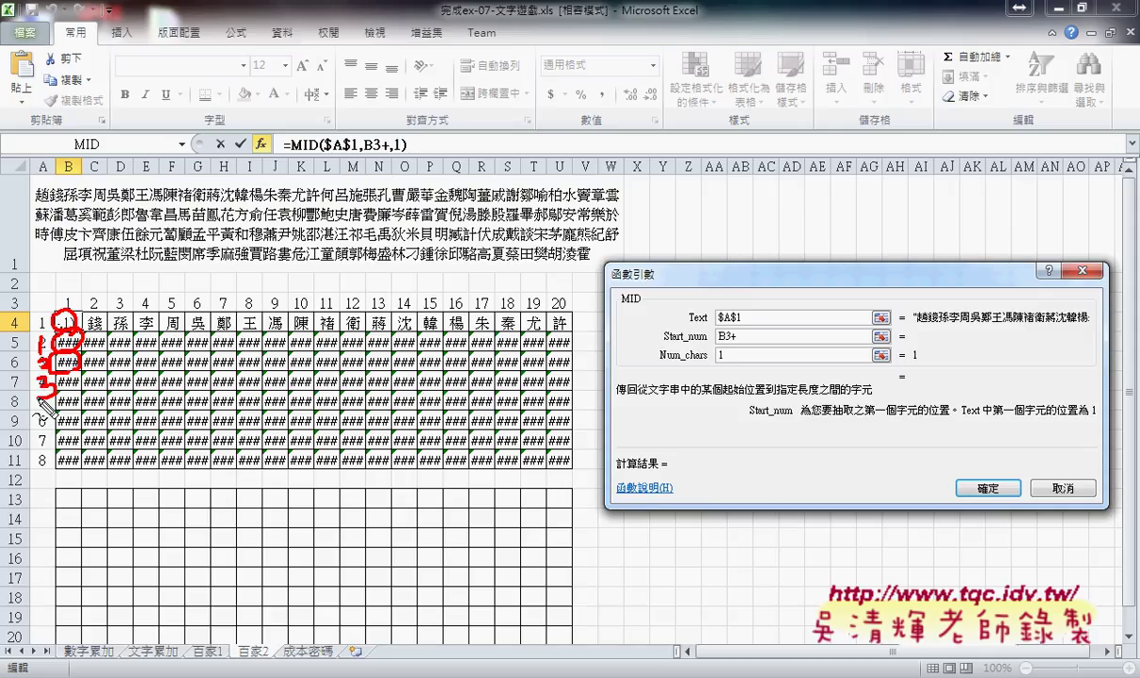
{"action": "key", "text": "Escape"}
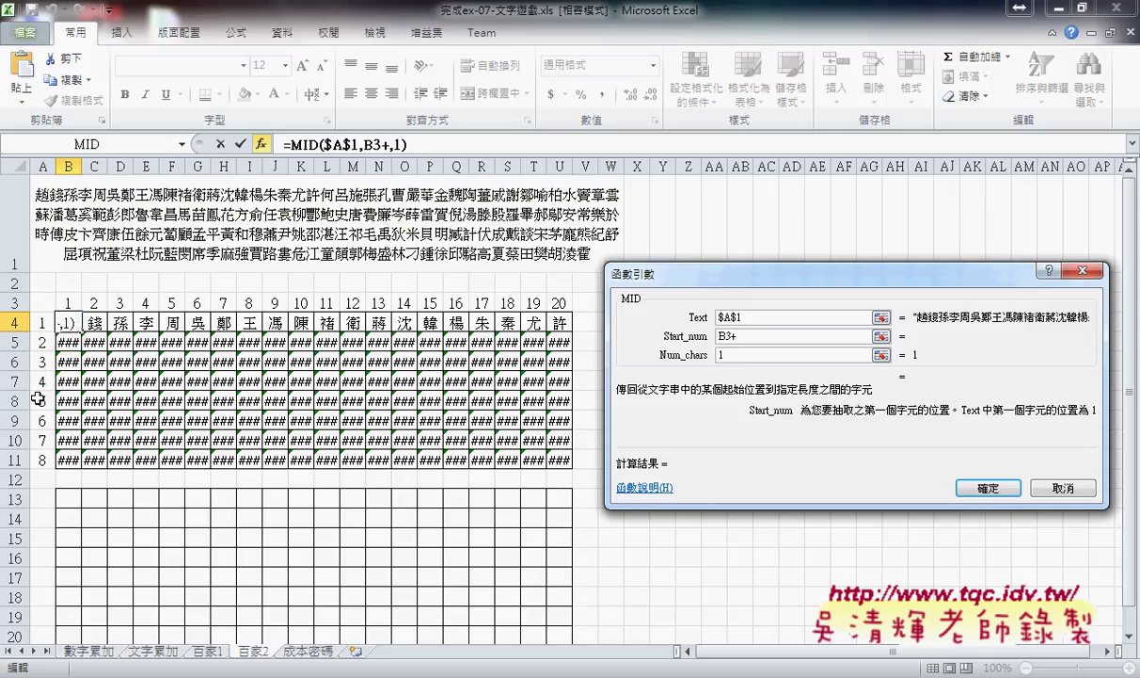
- Complete Start_num as B$3+($A4-1)*20, locking row 3 and column A
{"action": "left_click", "coordinate": [42, 322]}
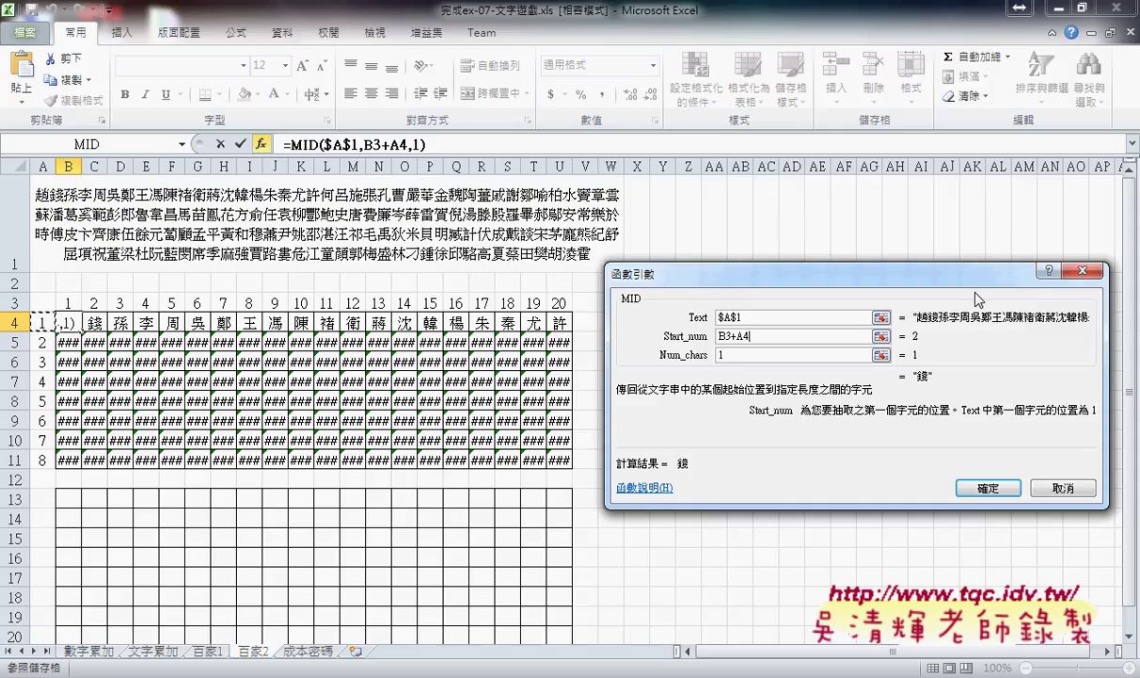
{"action": "type", "text": "-1"}
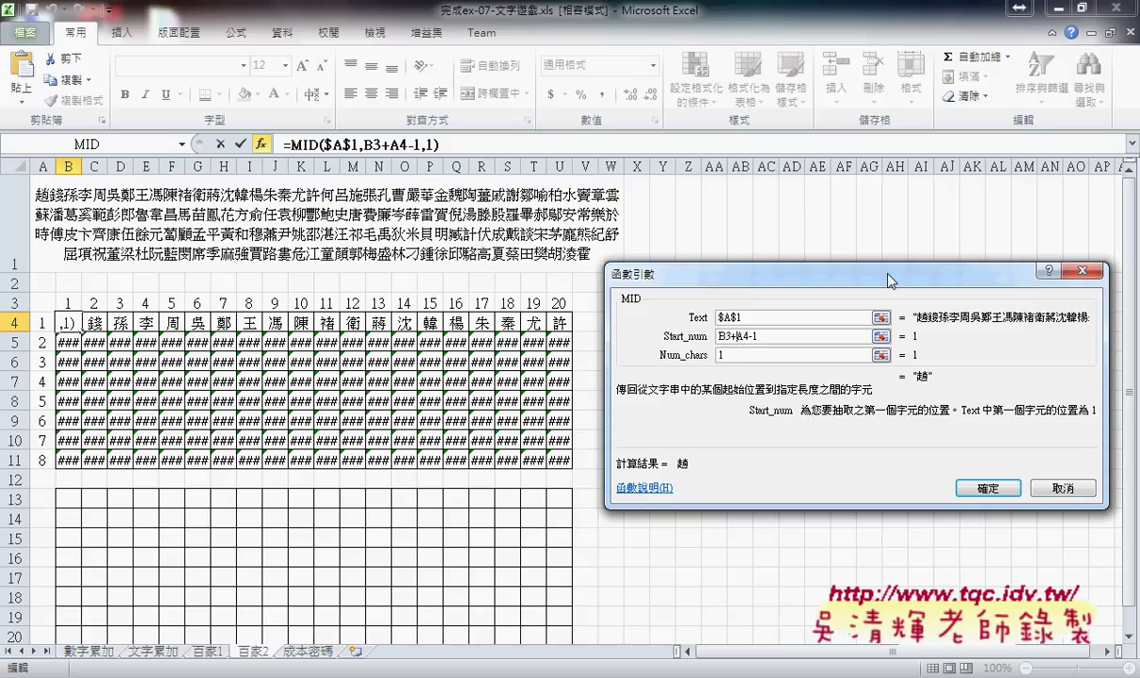
{"action": "type", "text": "("}
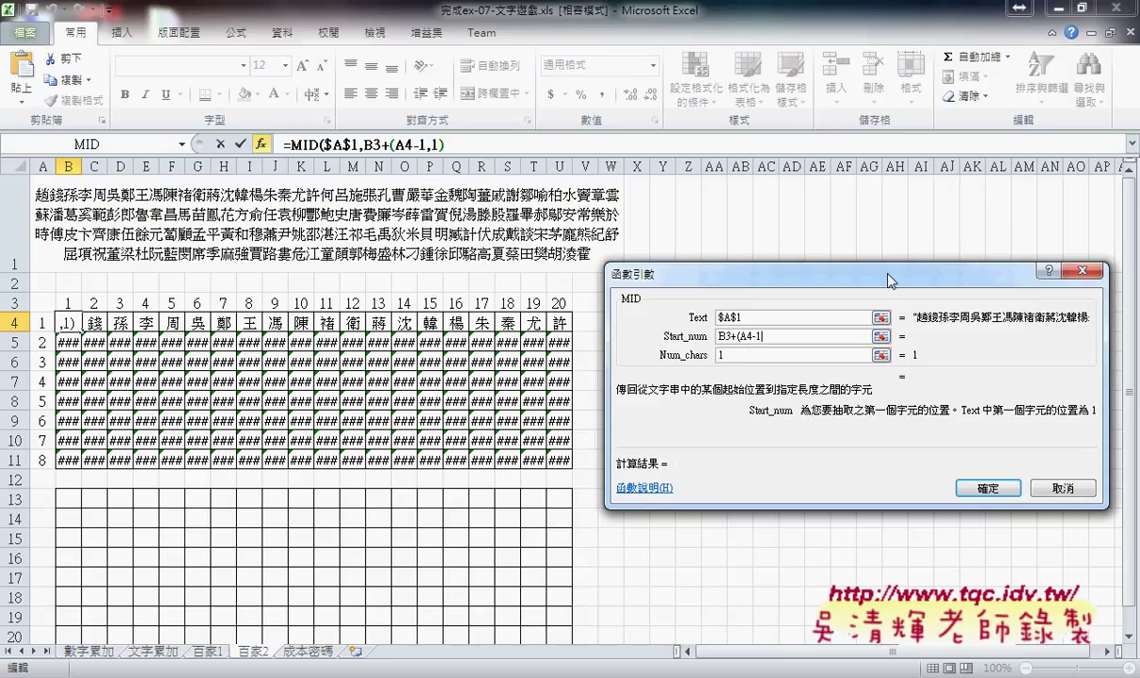
{"action": "type", "text": ")"}
{"action": "type", "text": "*20"}
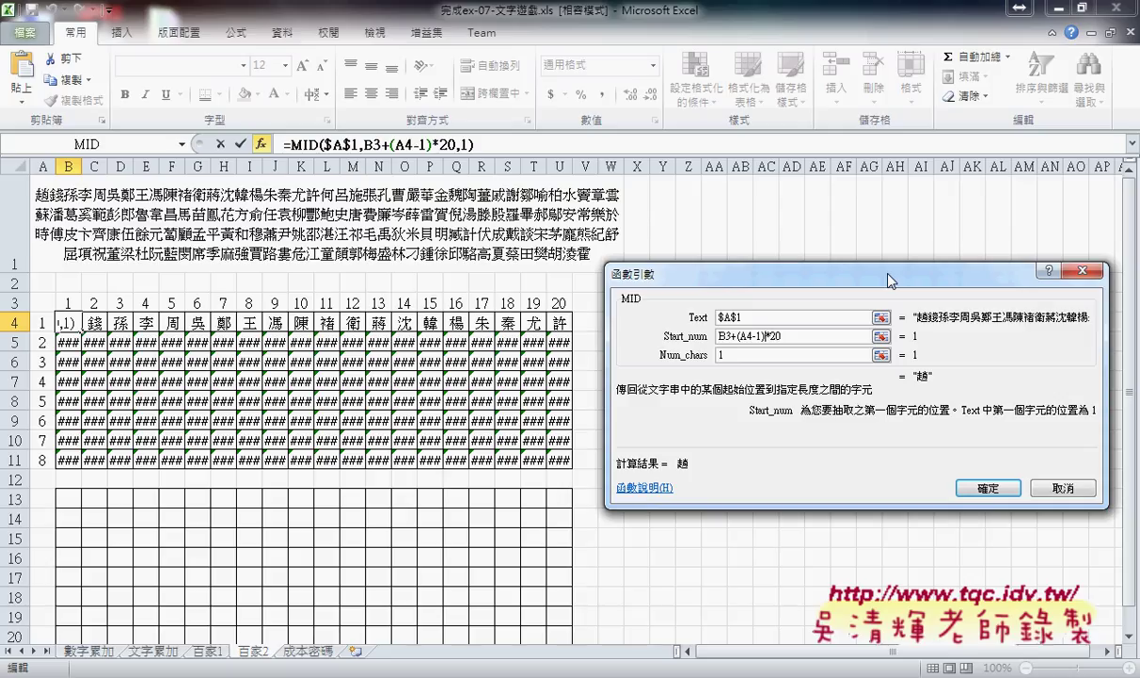
{"action": "key", "text": "Left"}
{"action": "key", "text": "Left"}
{"action": "key", "text": "Left"}
{"action": "type", "text": "$"}
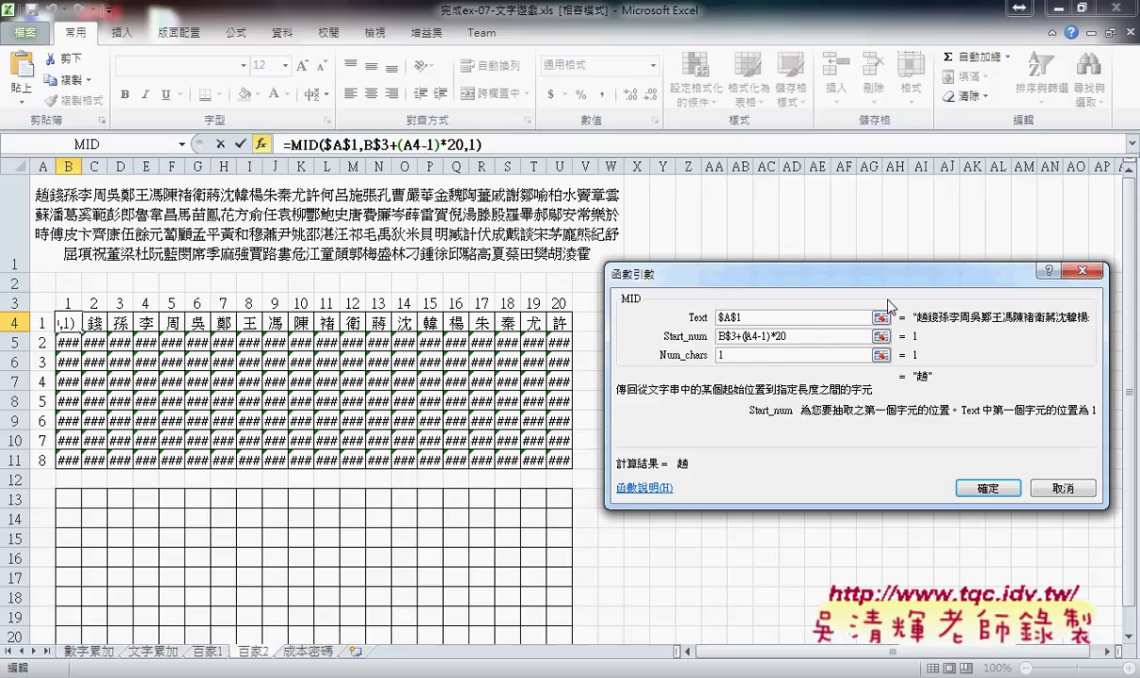
{"action": "type", "text": "$"}
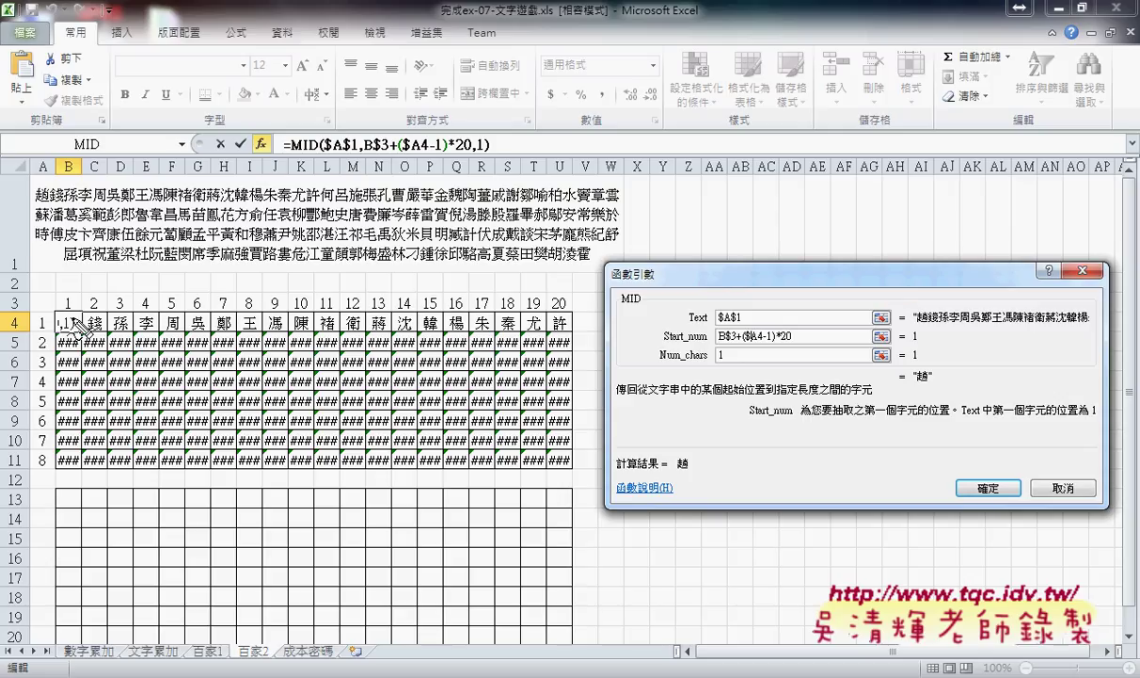
{"action": "left_click_drag", "start_coordinate": [77, 294], "coordinate": [315, 311]}
{"action": "mouse_move", "coordinate": [717, 344]}
{"action": "left_mouse_down"}
{"action": "mouse_move", "coordinate": [732, 345]}
{"action": "mouse_move", "coordinate": [694, 347]}
{"action": "left_mouse_up"}
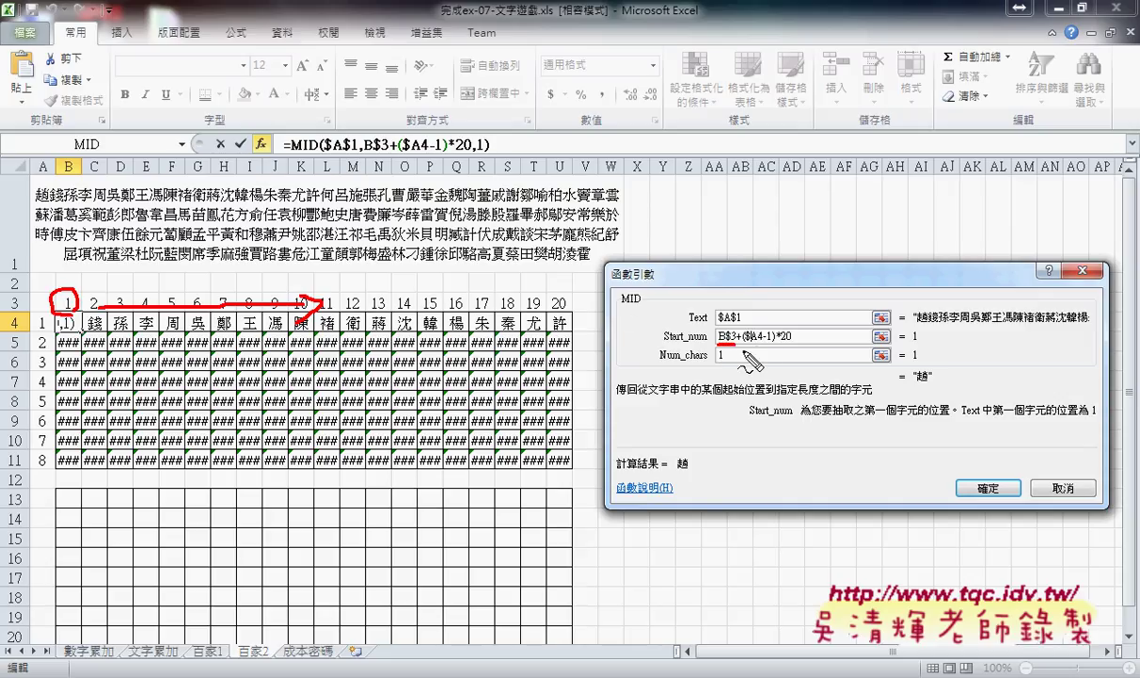
{"action": "left_click_drag", "start_coordinate": [743, 344], "coordinate": [792, 345]}
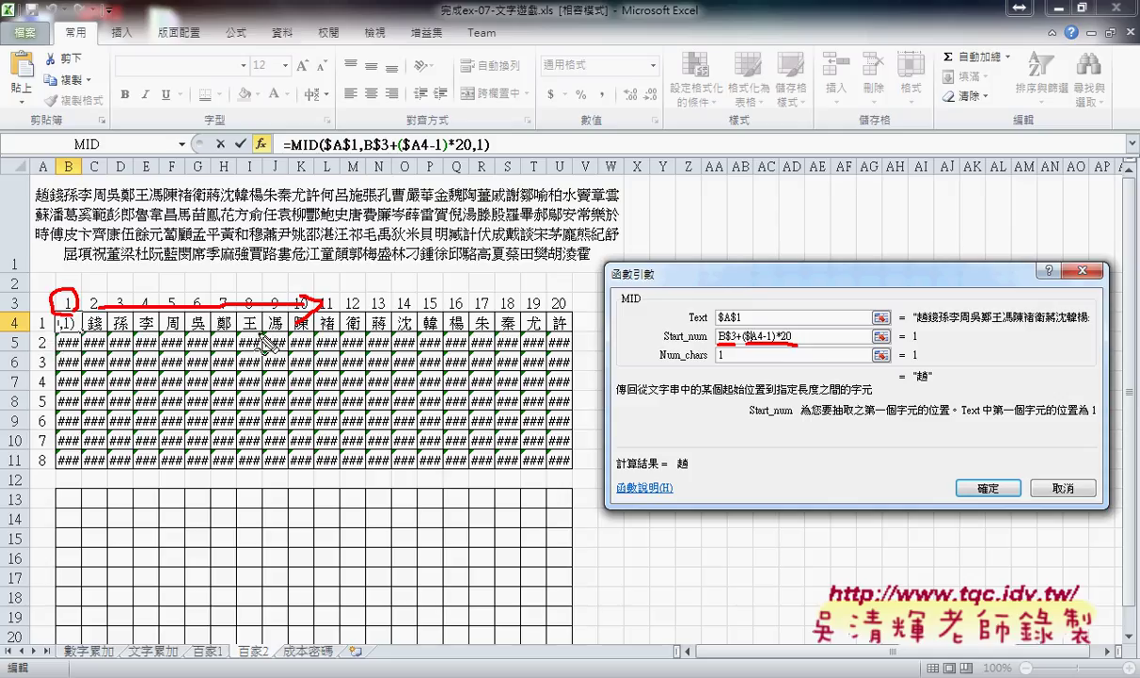
{"action": "left_click_drag", "start_coordinate": [38, 334], "coordinate": [49, 331]}
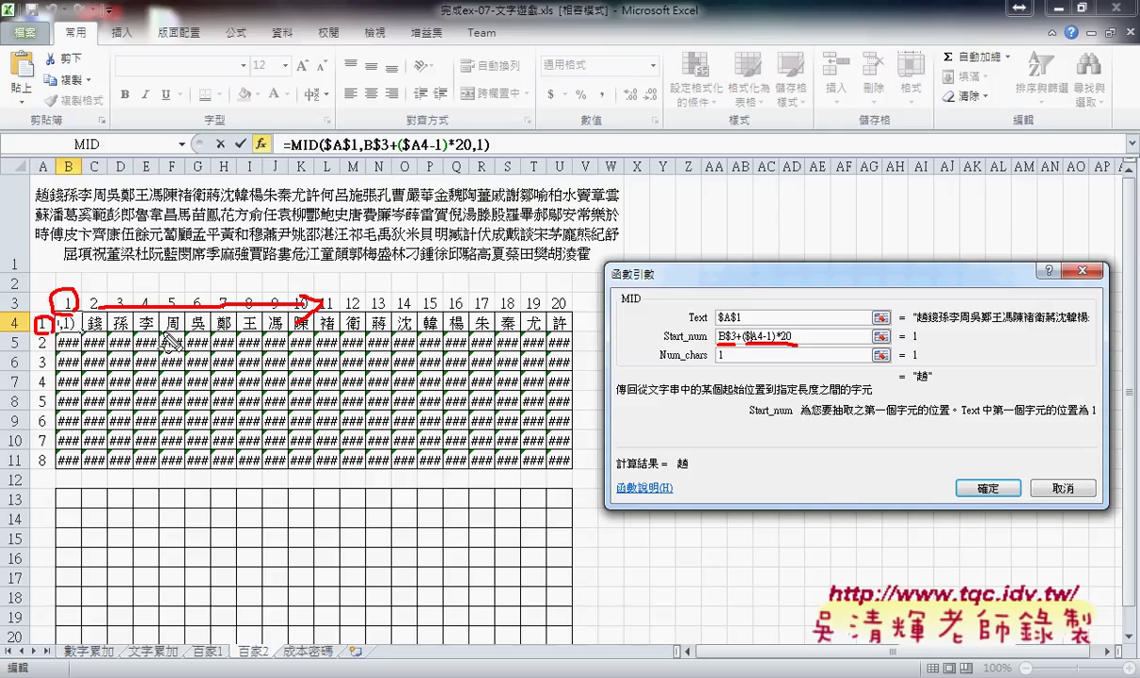
{"action": "mouse_move", "coordinate": [45, 329]}
{"action": "left_mouse_down"}
{"action": "mouse_move", "coordinate": [59, 348]}
{"action": "mouse_move", "coordinate": [40, 374]}
{"action": "mouse_move", "coordinate": [49, 374]}
{"action": "left_mouse_up"}
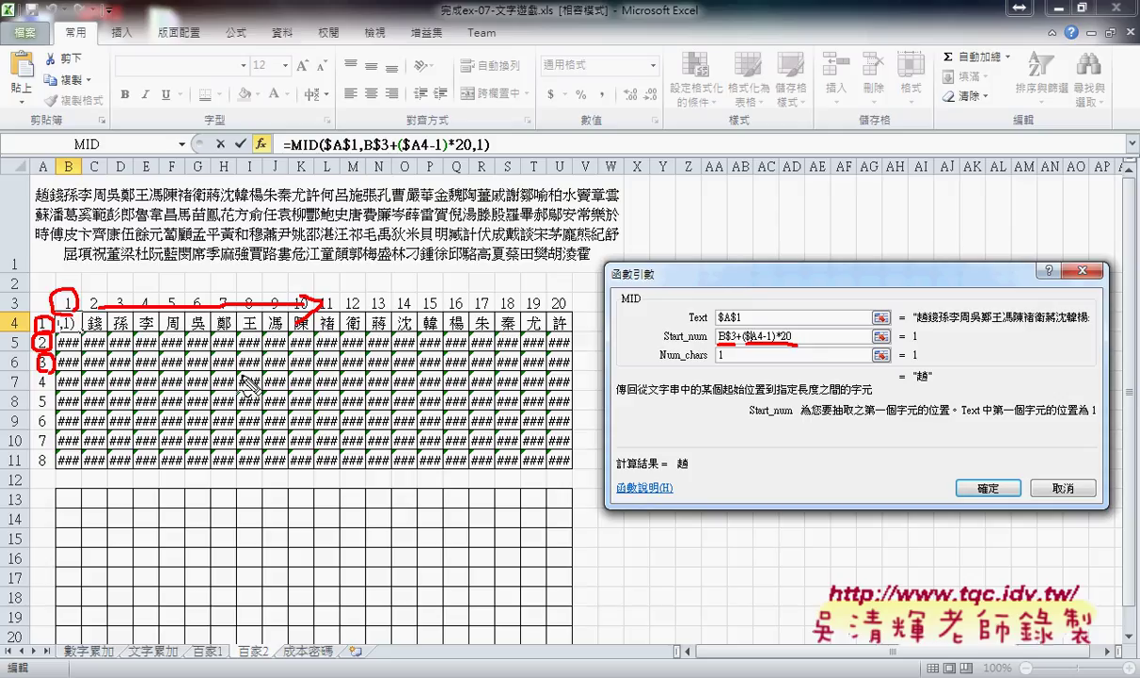
{"action": "key", "text": "Escape"}
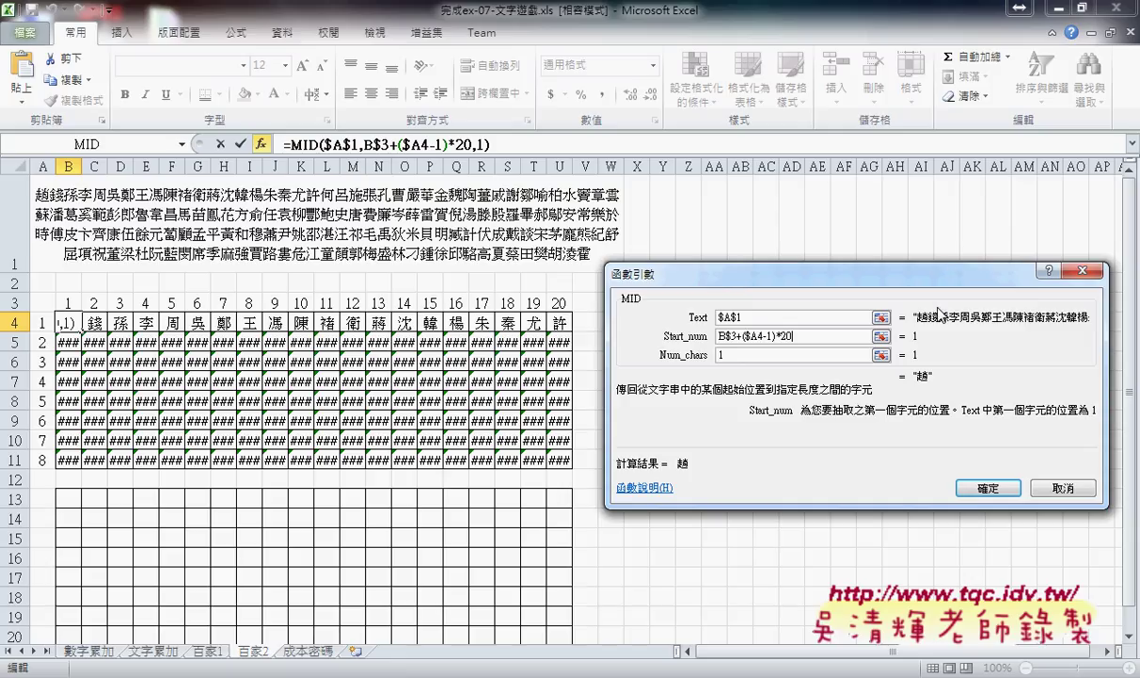
- Confirm the corrected MID formula, fill it over B4:U11, and check the surname rows
{"action": "left_click", "coordinate": [974, 488]}
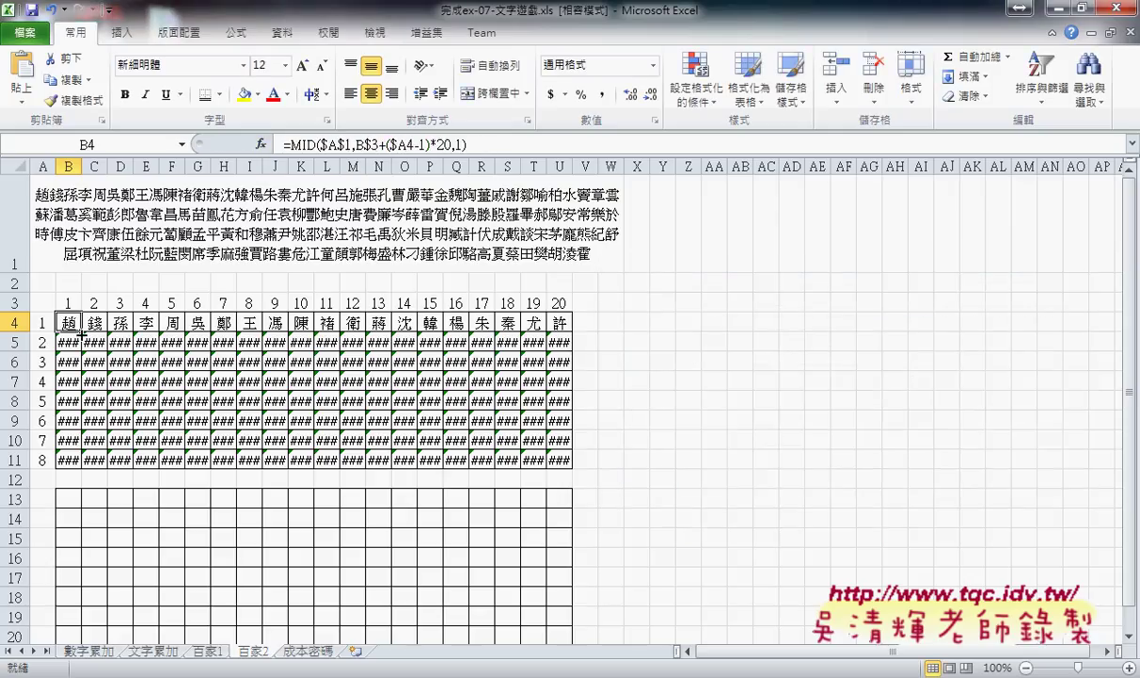
{"action": "mouse_move", "coordinate": [81, 331]}
{"action": "left_mouse_down"}
{"action": "mouse_move", "coordinate": [560, 329]}
{"action": "mouse_move", "coordinate": [570, 460]}
{"action": "left_mouse_up"}
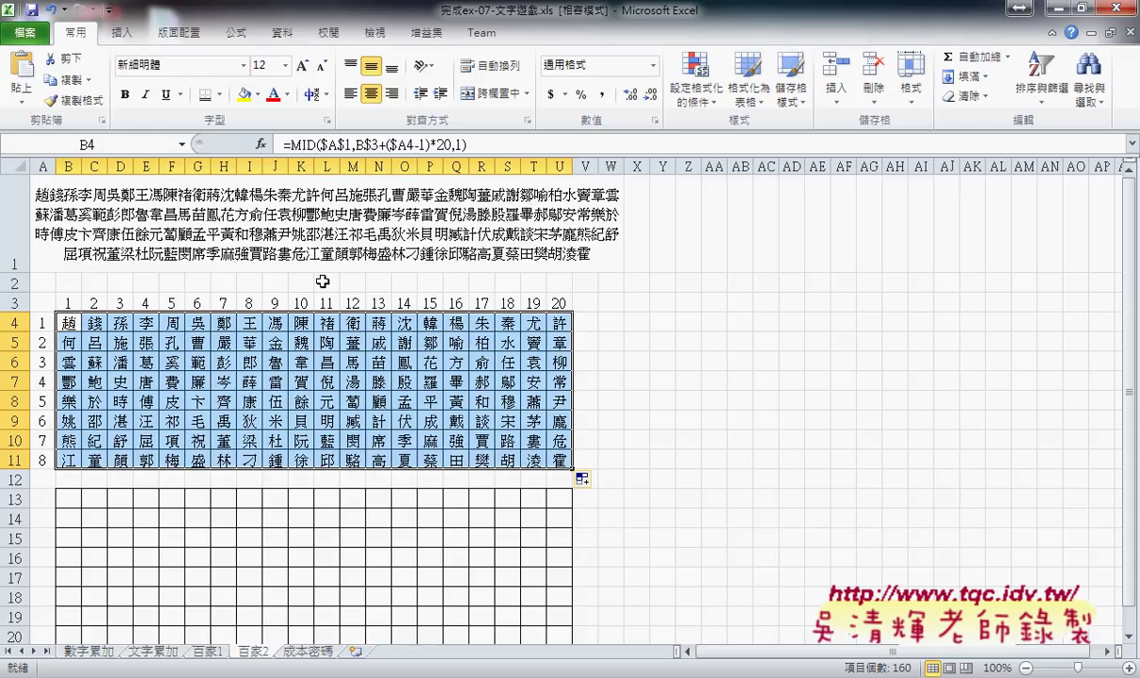
{"action": "left_click_drag", "start_coordinate": [69, 323], "coordinate": [560, 323]}
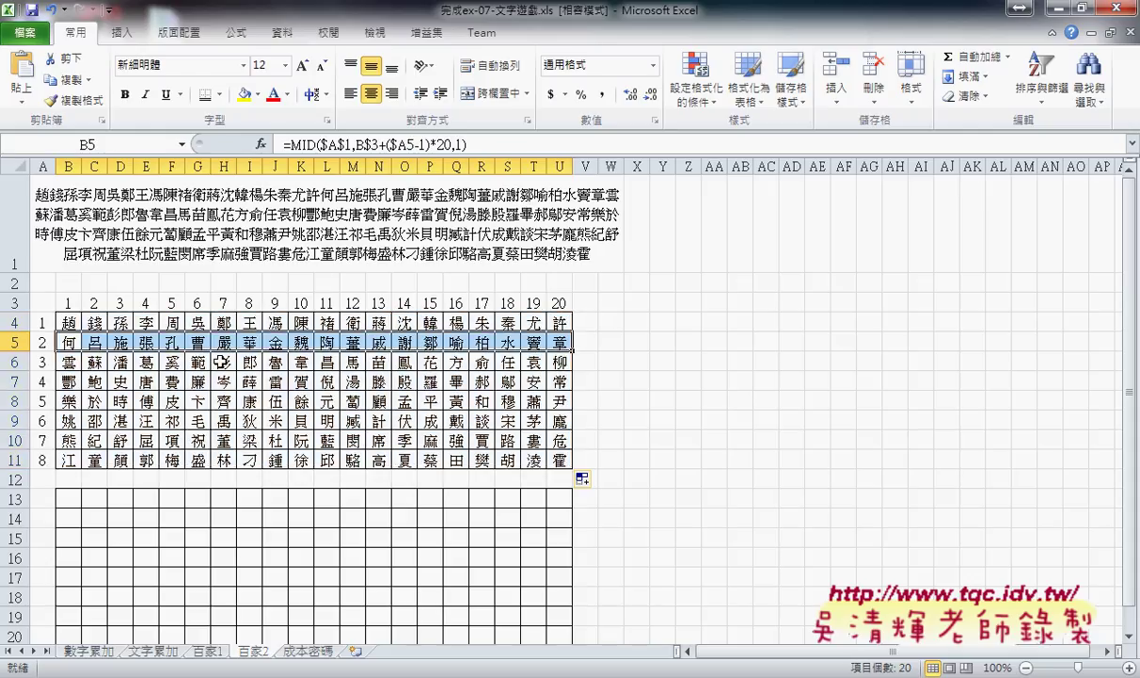
{"action": "left_click_drag", "start_coordinate": [68, 363], "coordinate": [522, 362]}
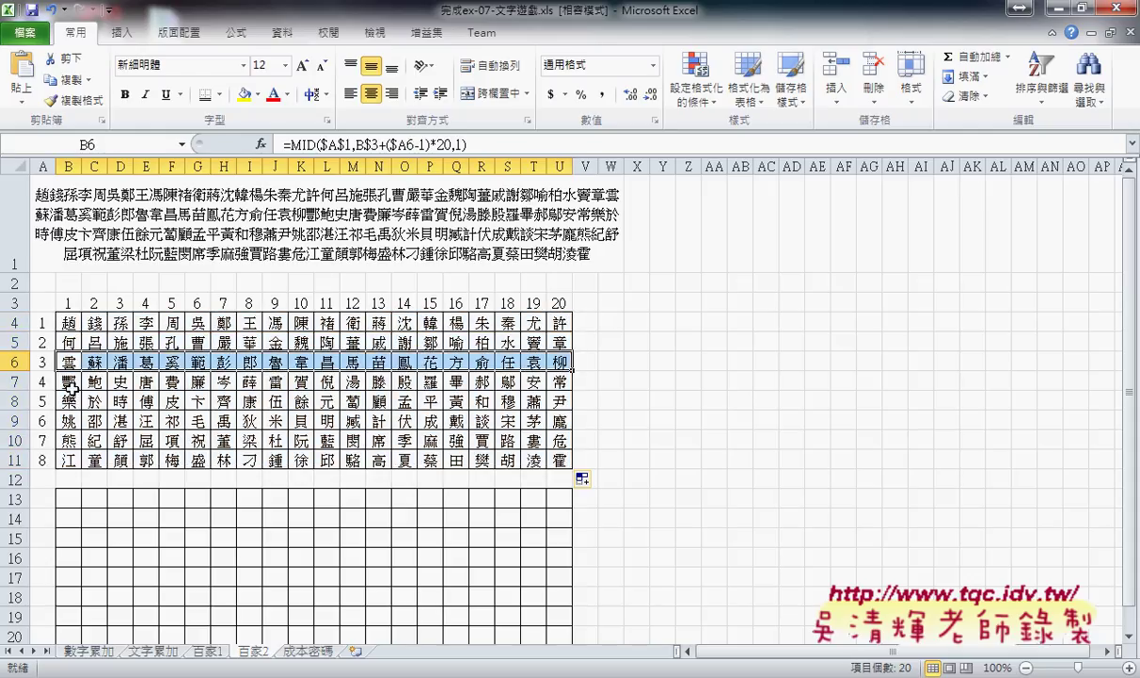
{"action": "left_click_drag", "start_coordinate": [68, 381], "coordinate": [560, 381]}
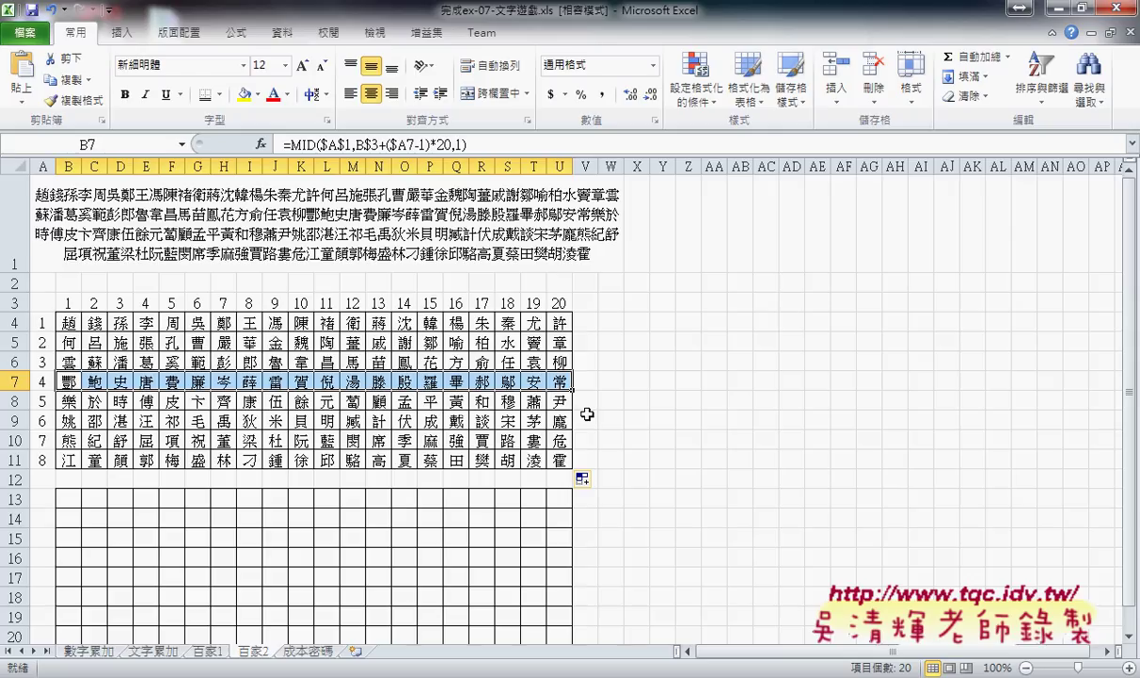
{"action": "left_click", "coordinate": [69, 323]}
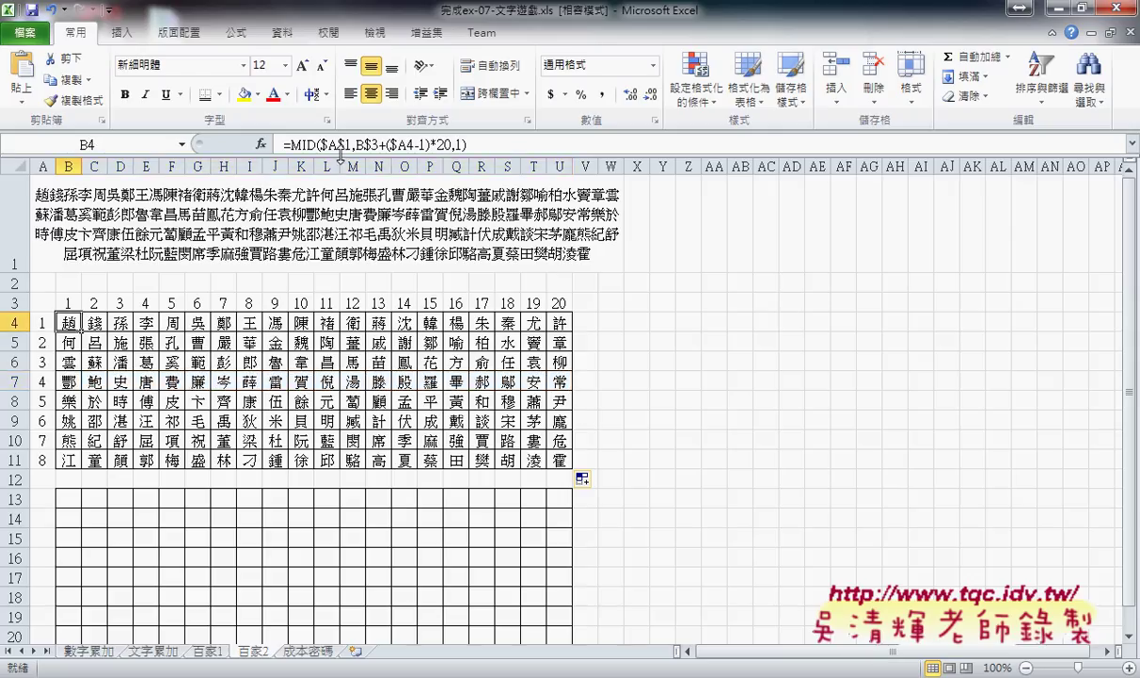
{"action": "left_click", "coordinate": [287, 144]}
- Reopen B4's MID arguments and circle the A1 surname text, arrowing it to the grid
{"action": "left_click", "coordinate": [261, 144]}
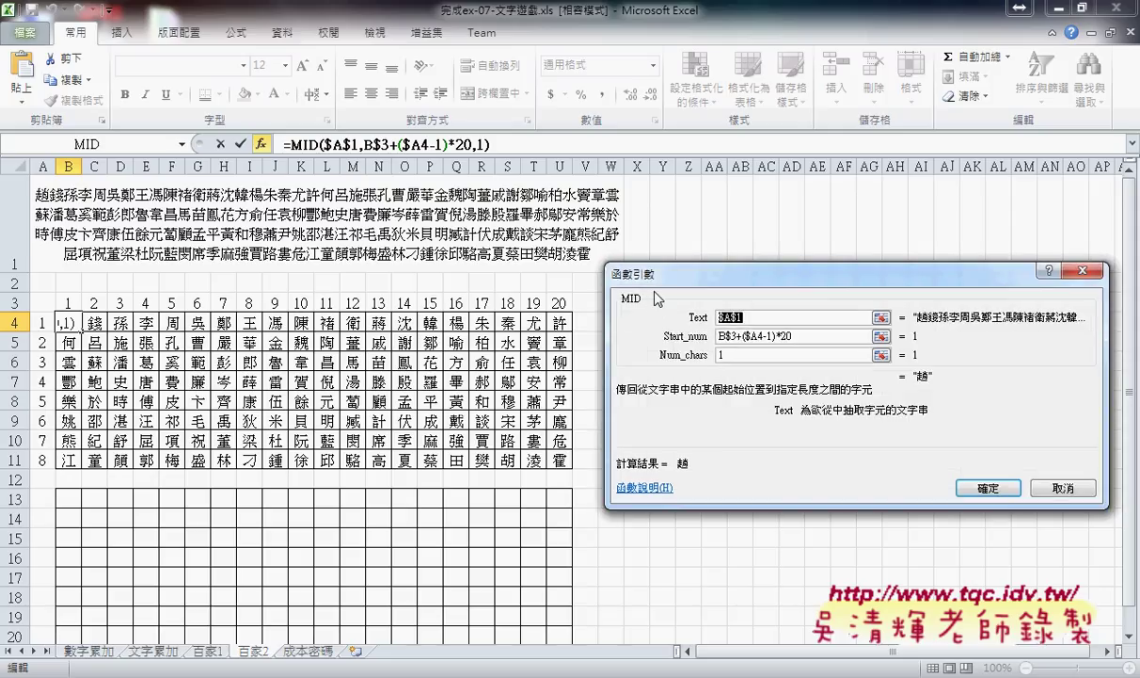
{"action": "left_click_drag", "start_coordinate": [377, 276], "coordinate": [340, 267]}
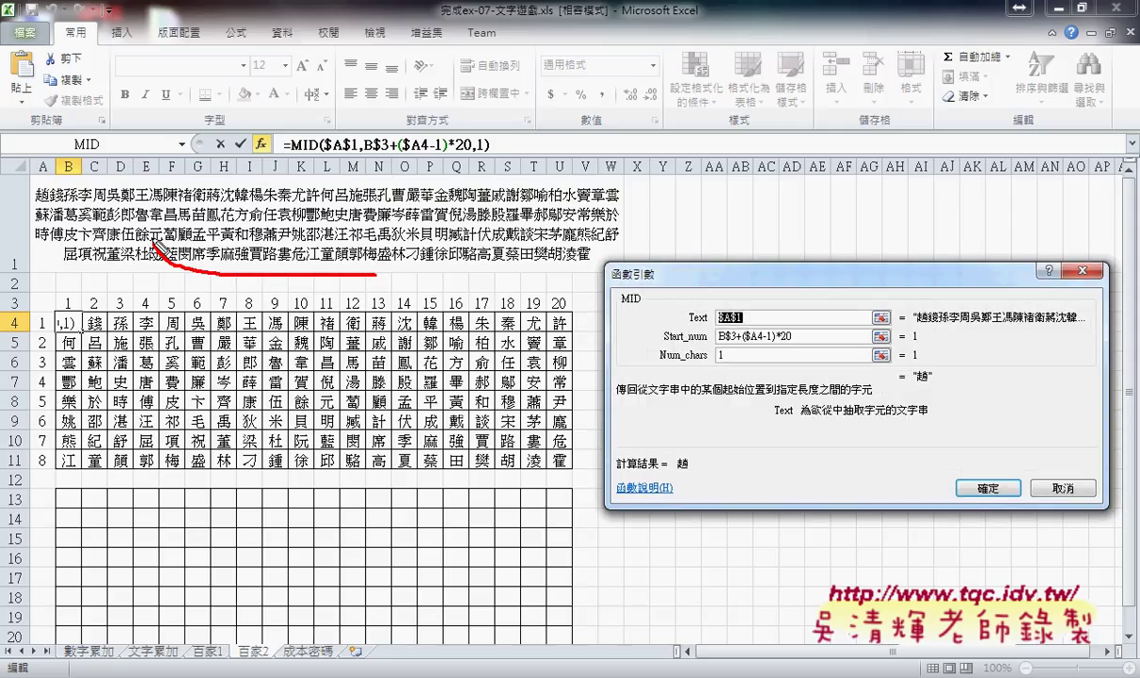
{"action": "left_click_drag", "start_coordinate": [68, 246], "coordinate": [47, 288]}
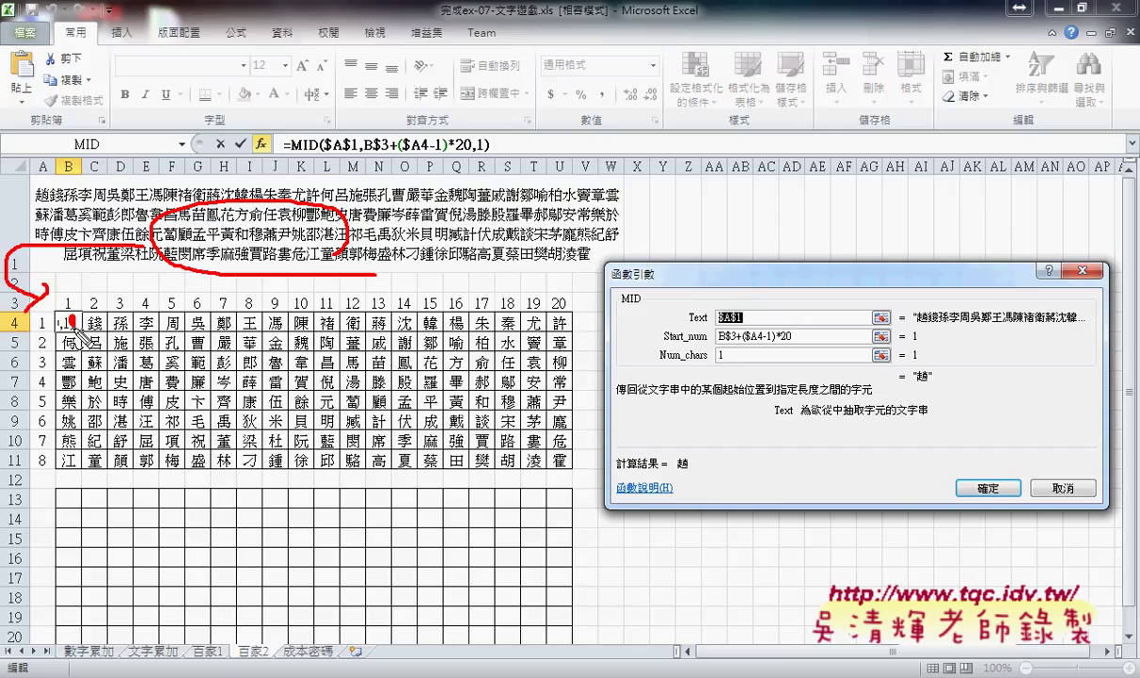
- Pen-mark the first surname row, column number 20, the empty table below and the locked $3
{"action": "mouse_move", "coordinate": [71, 324]}
{"action": "left_mouse_down"}
{"action": "mouse_move", "coordinate": [252, 325]}
{"action": "mouse_move", "coordinate": [240, 330]}
{"action": "left_mouse_up"}
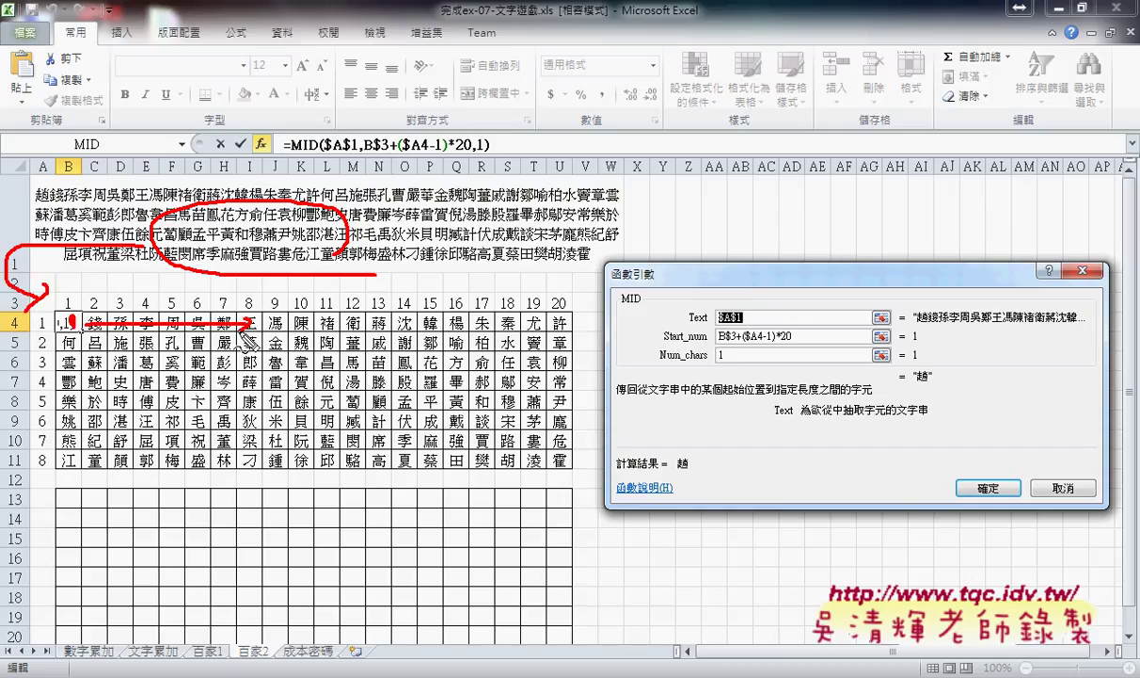
{"action": "left_click_drag", "start_coordinate": [567, 309], "coordinate": [568, 314]}
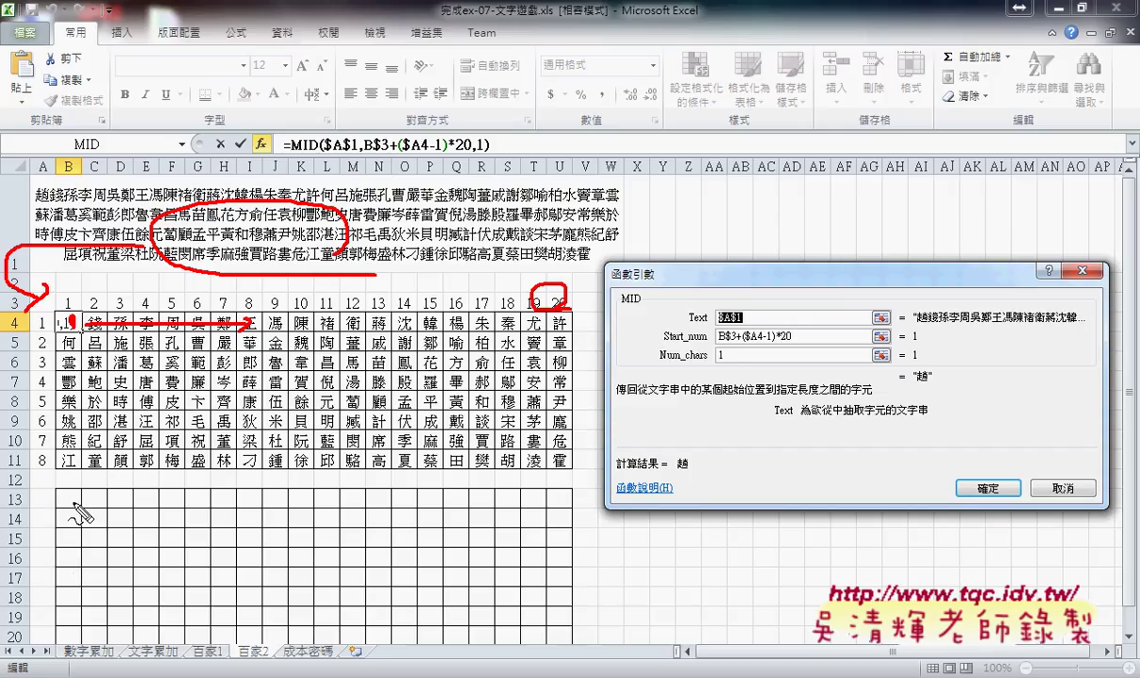
{"action": "mouse_move", "coordinate": [59, 489]}
{"action": "left_mouse_down"}
{"action": "mouse_move", "coordinate": [91, 504]}
{"action": "mouse_move", "coordinate": [67, 574]}
{"action": "left_mouse_up"}
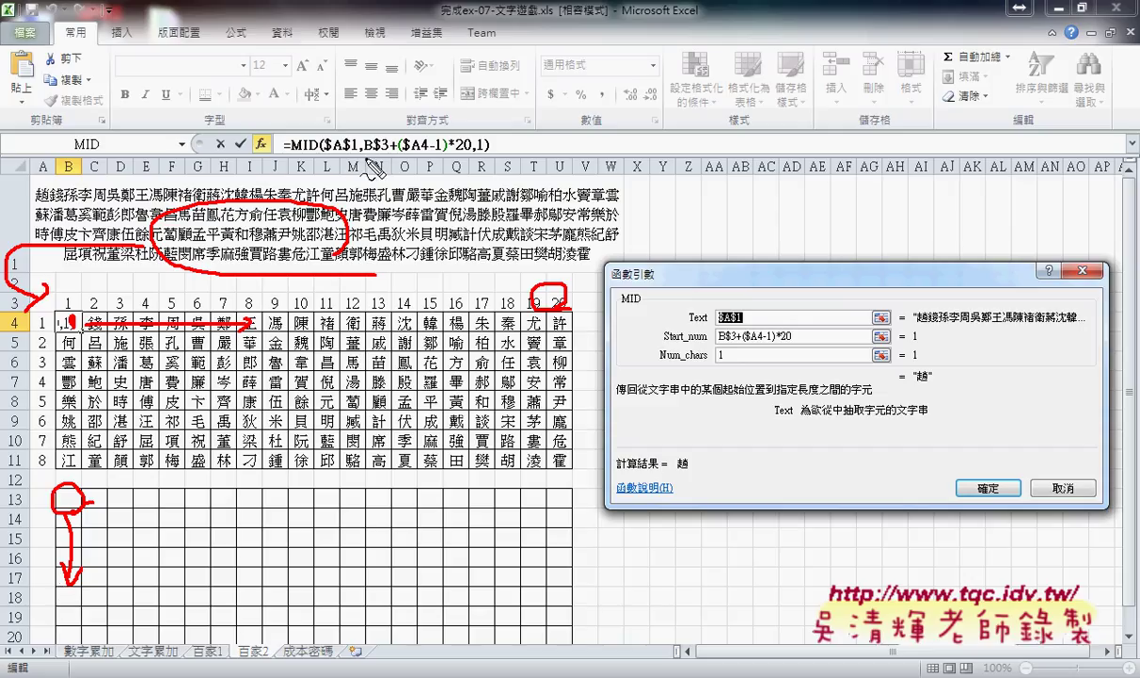
{"action": "left_click_drag", "start_coordinate": [375, 149], "coordinate": [388, 149]}
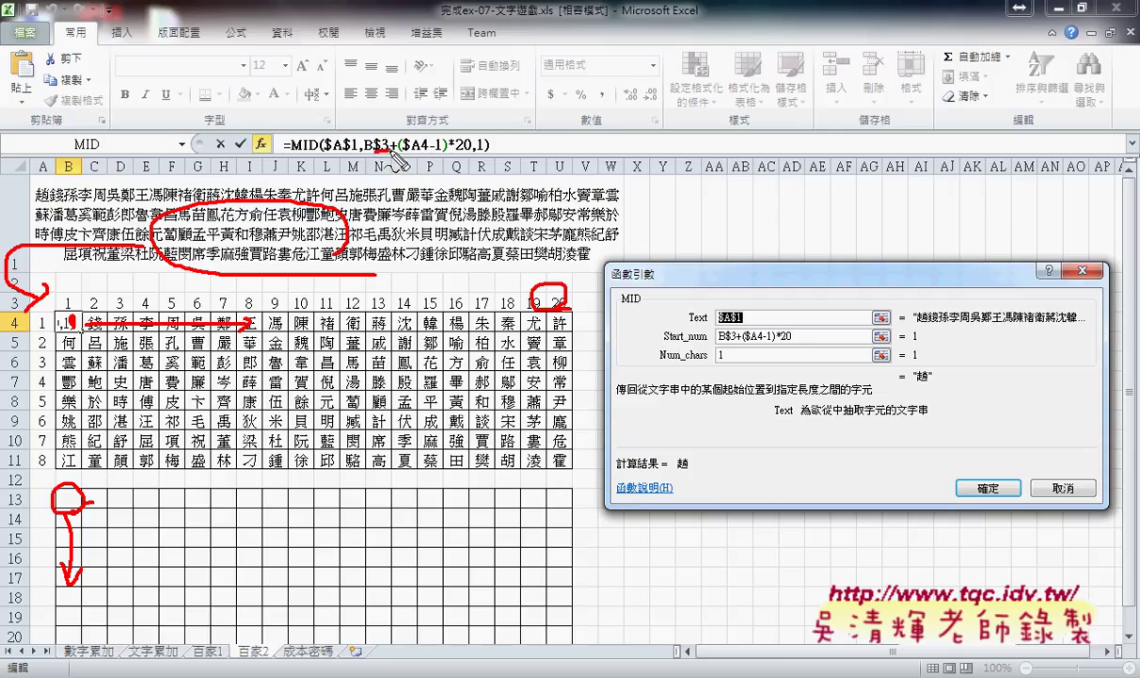